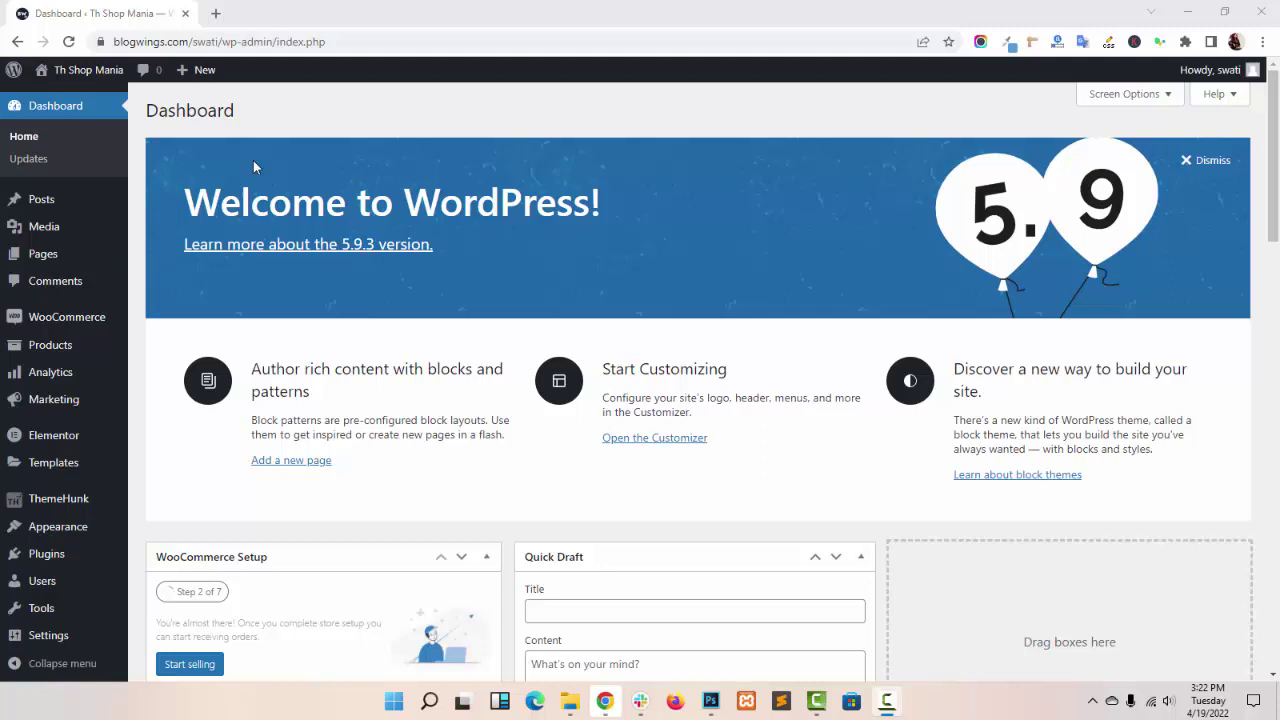
Create a new page from All Pages and title it 'Icon Block'
left_click(43, 256)
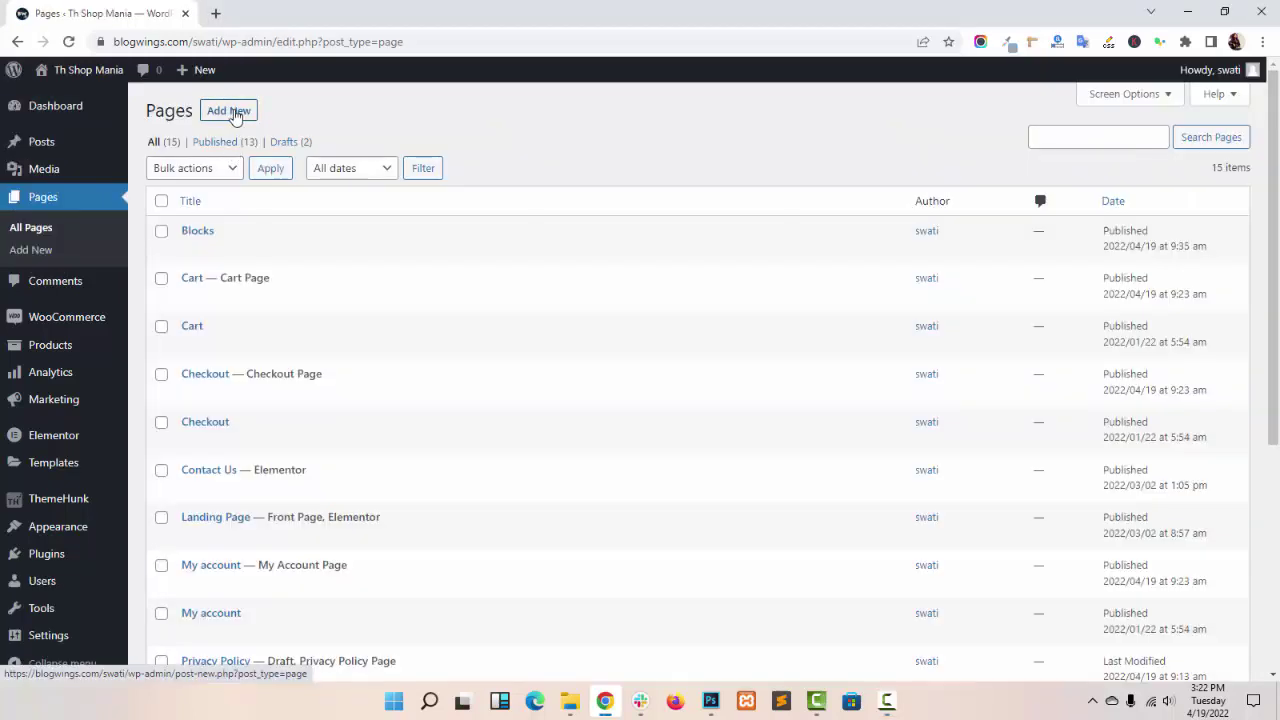
left_click(233, 113)
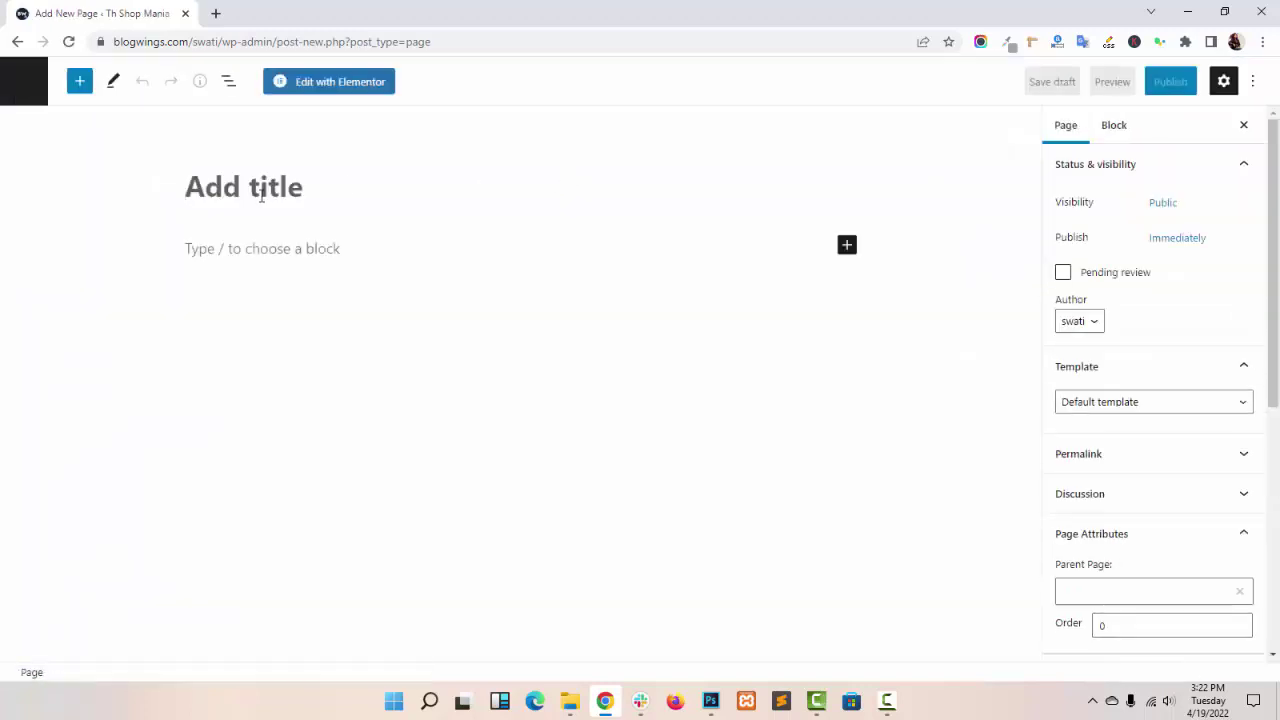
type("Icon Bloc")
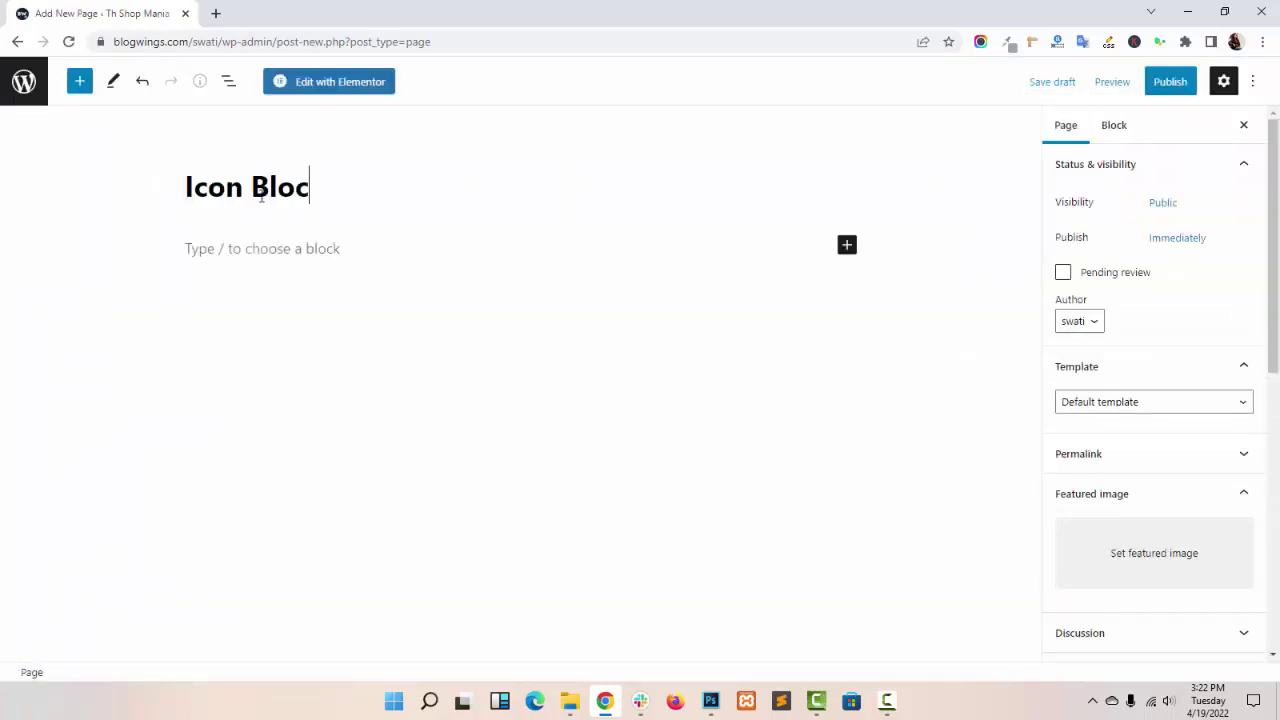
type("k")
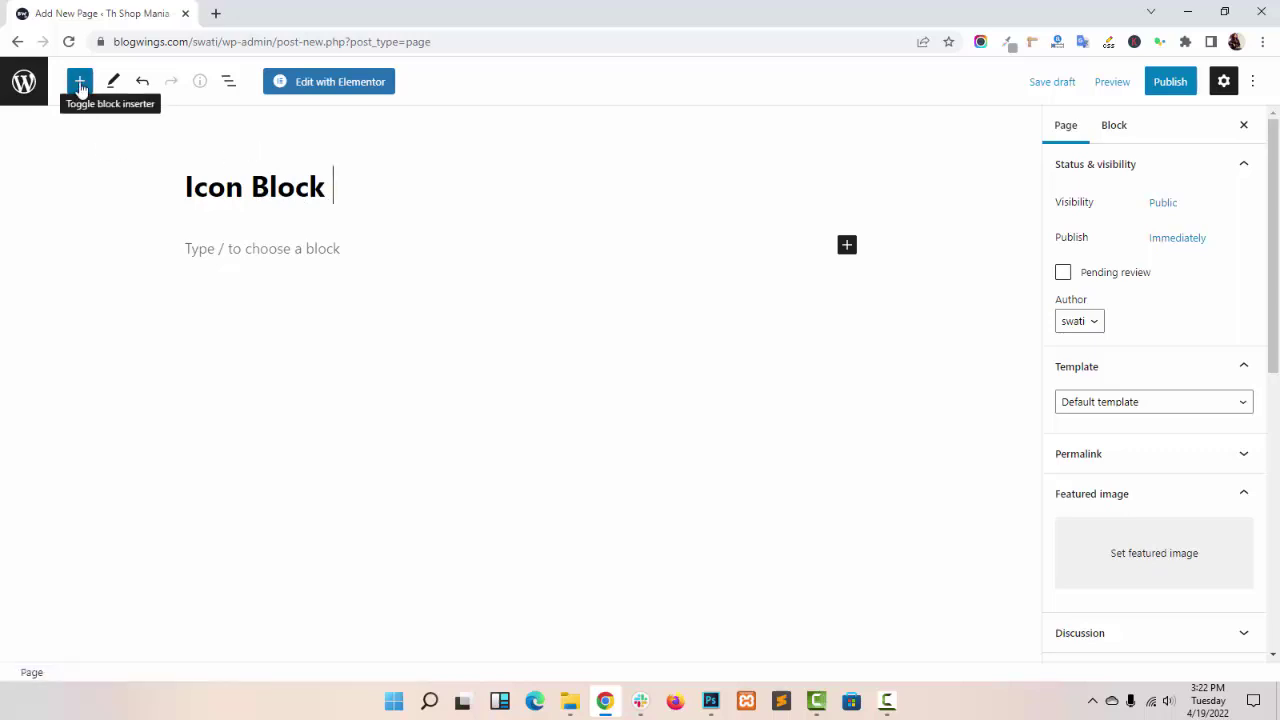
Search the block inserter for 'Icon' and insert the Icon block below the title
left_click(80, 83)
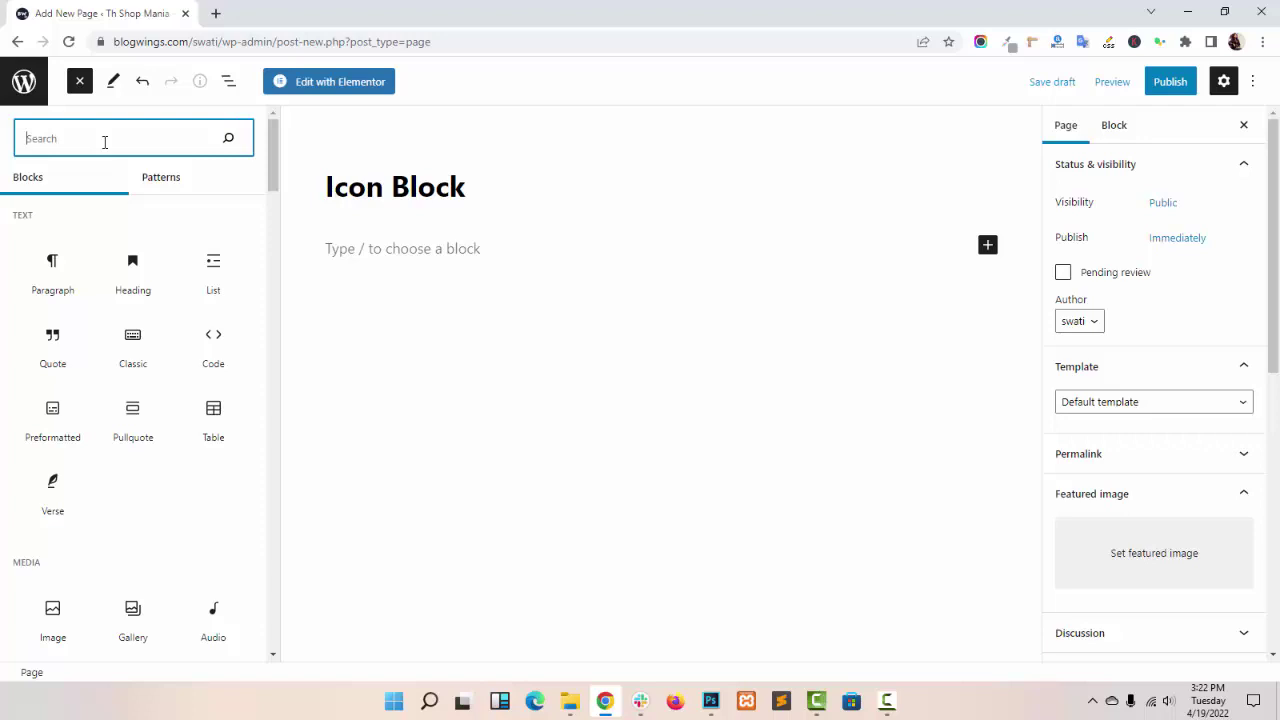
type("Icon")
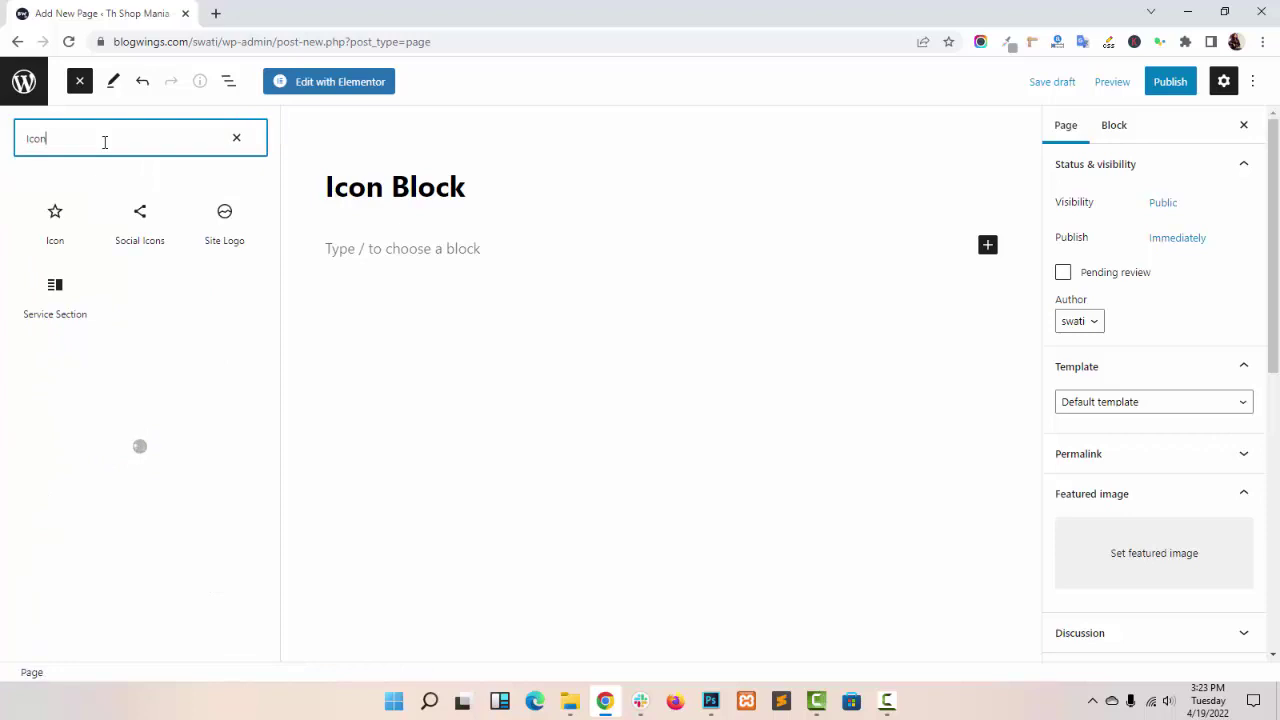
left_click(53, 221)
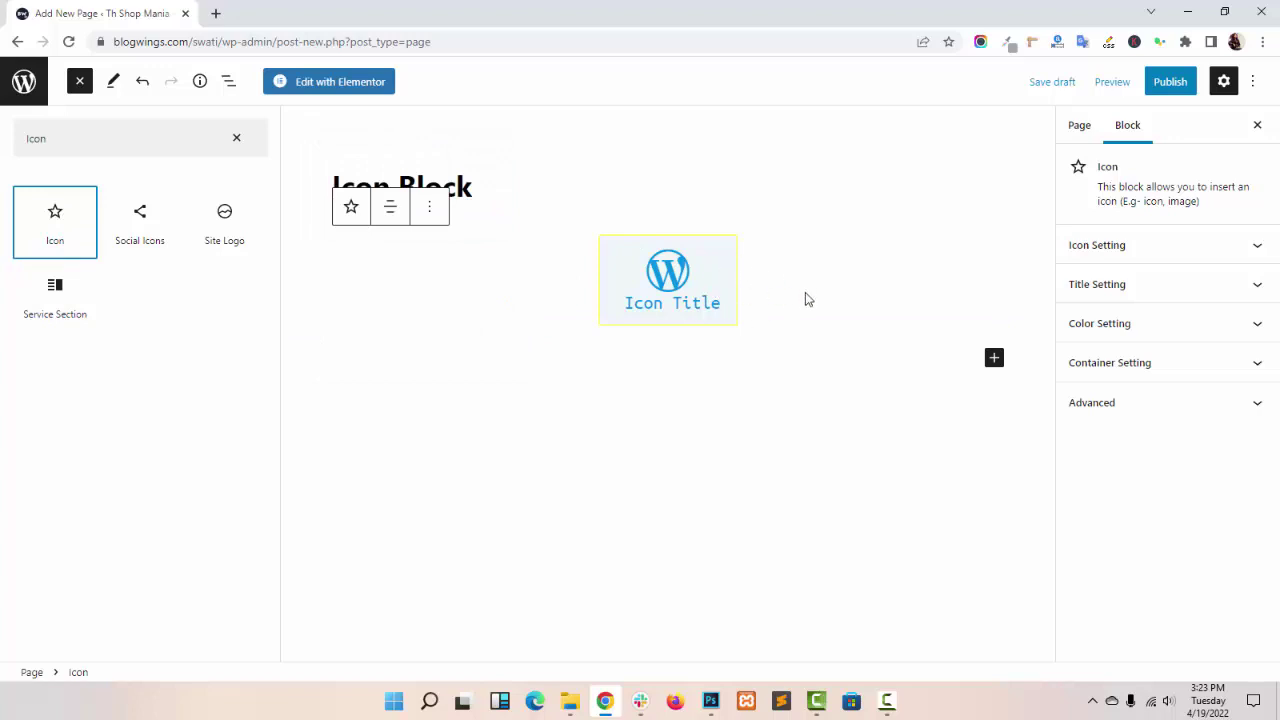
Change the Icon block's icon to the ambulance in Icon Setting
left_click(703, 288)
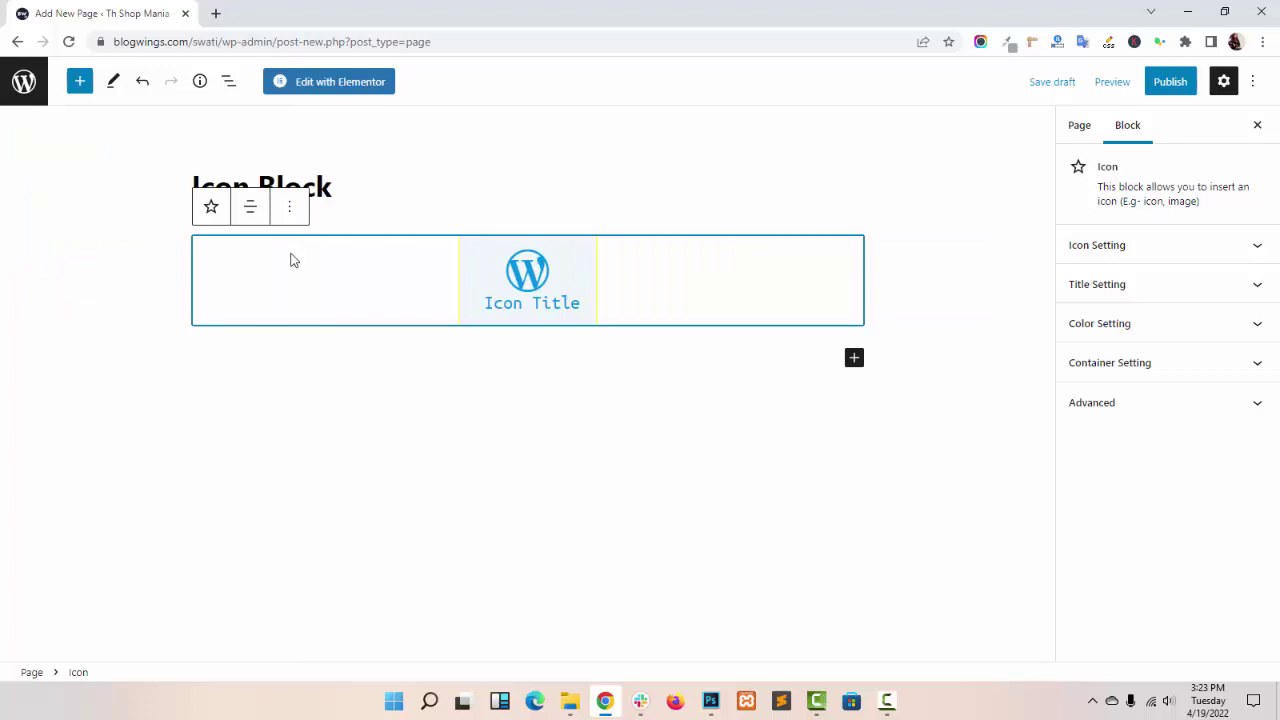
left_click(1170, 250)
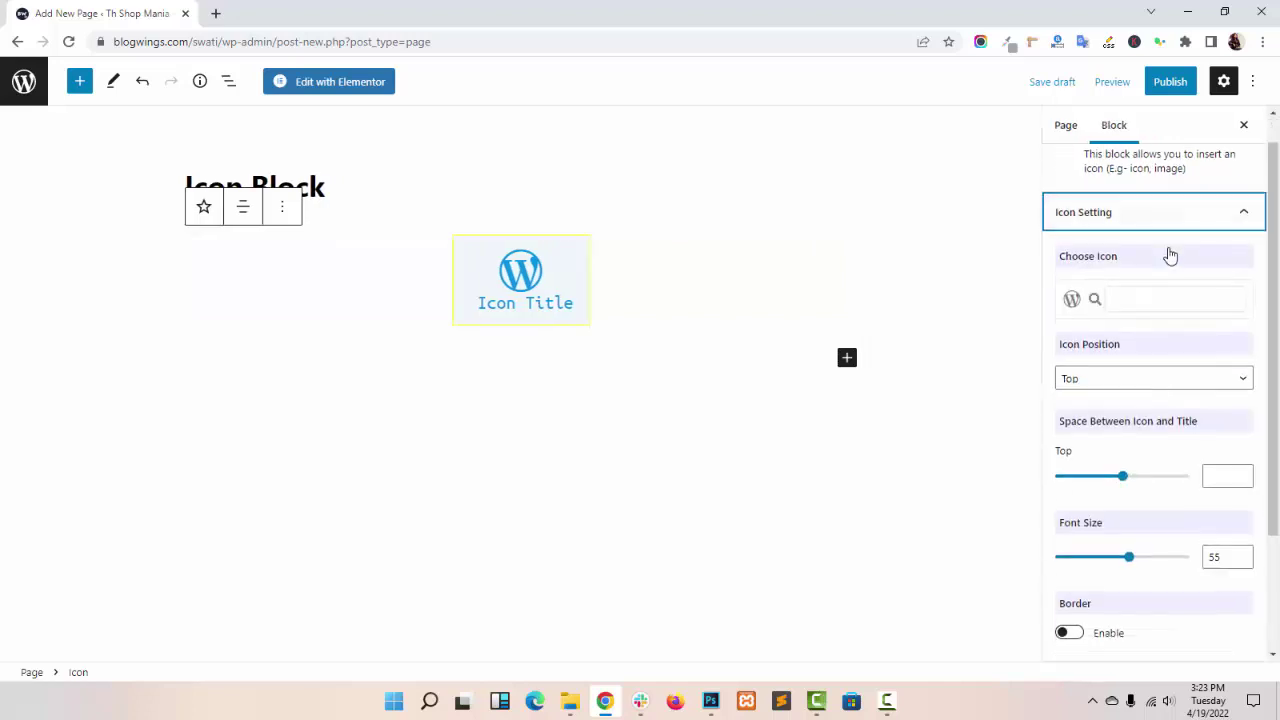
left_click(1141, 299)
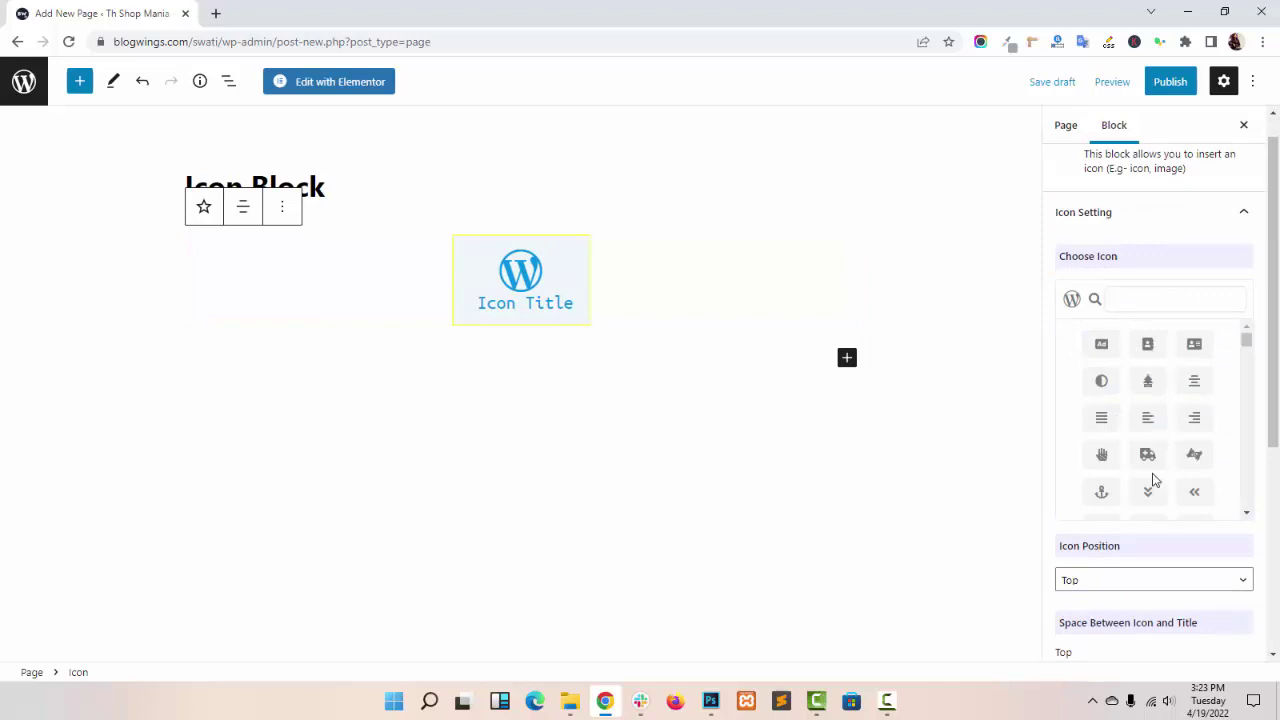
left_click(1147, 456)
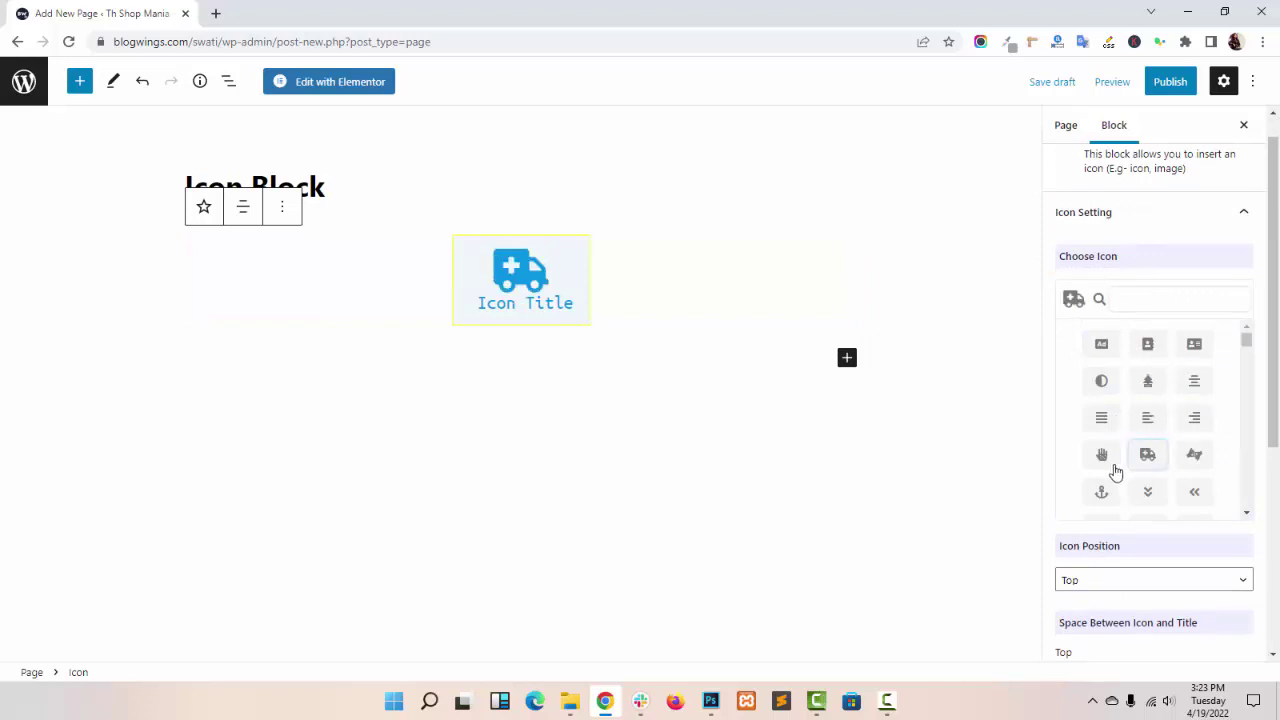
left_click(1103, 494)
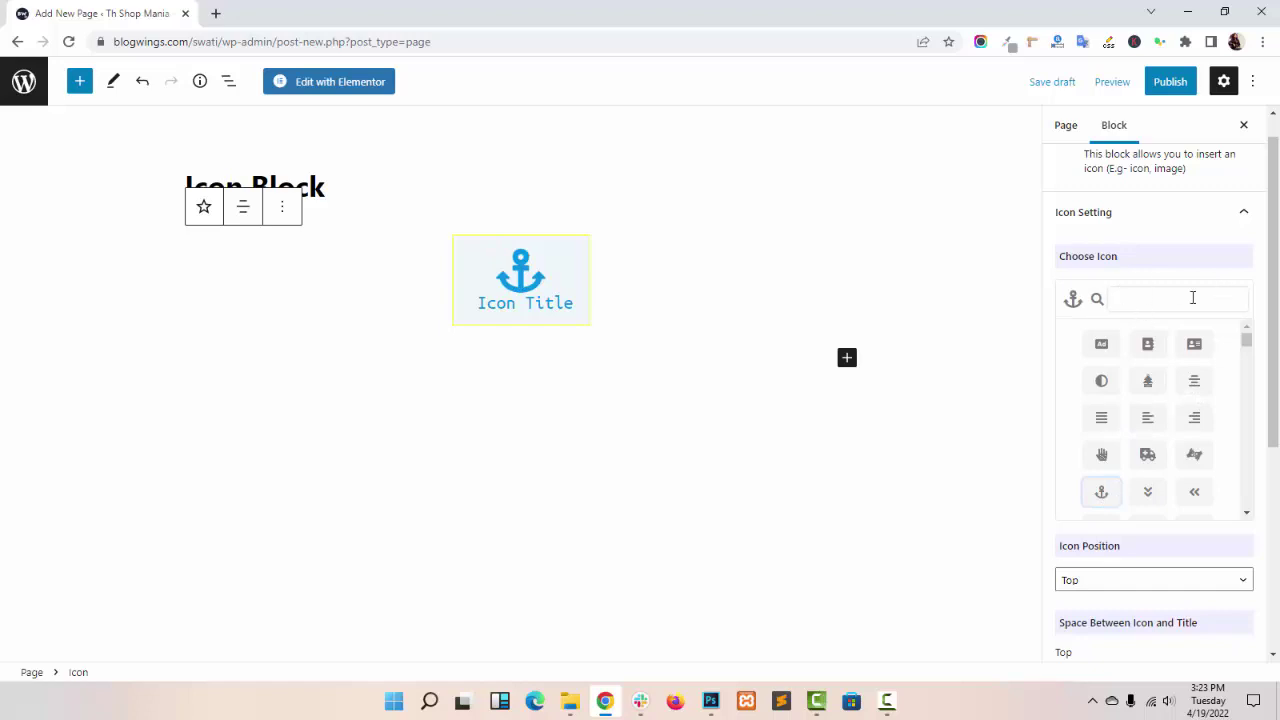
left_click(1147, 454)
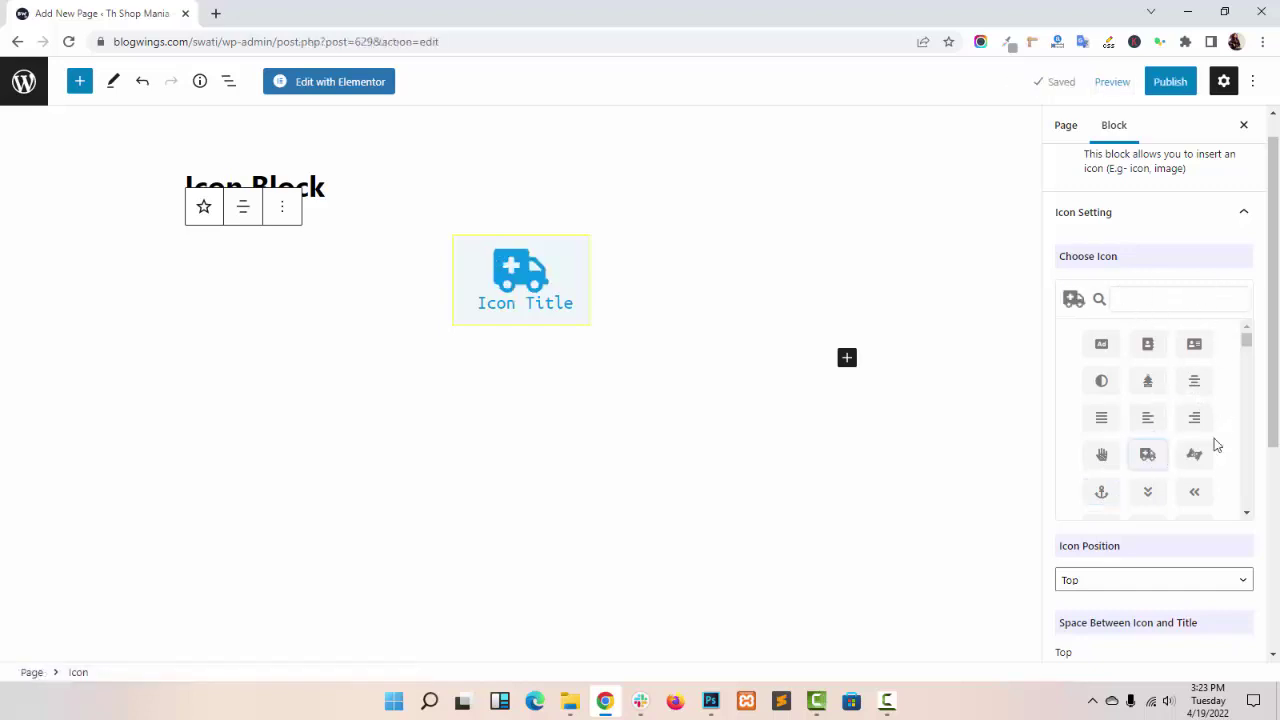
left_click(1192, 270)
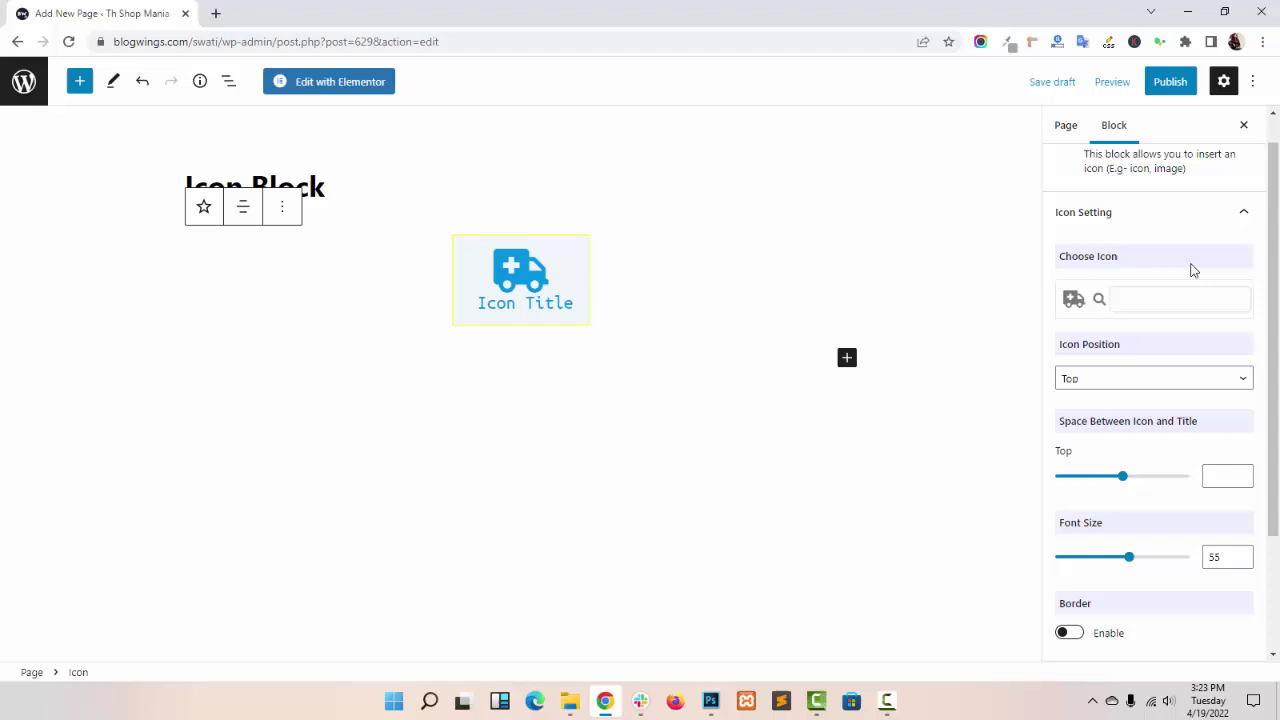
Set the icon position to Bottom, below the Icon Title
left_click(1155, 377)
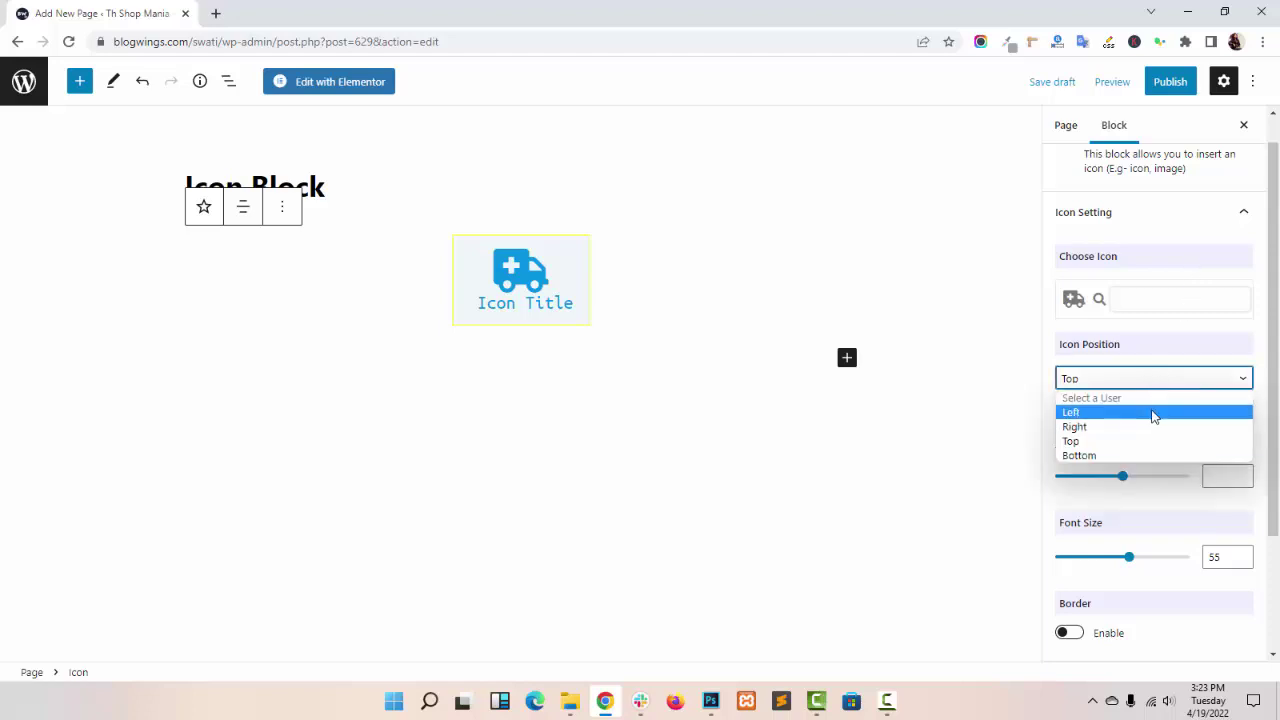
left_click(1154, 412)
left_click(1140, 380)
left_click(1140, 428)
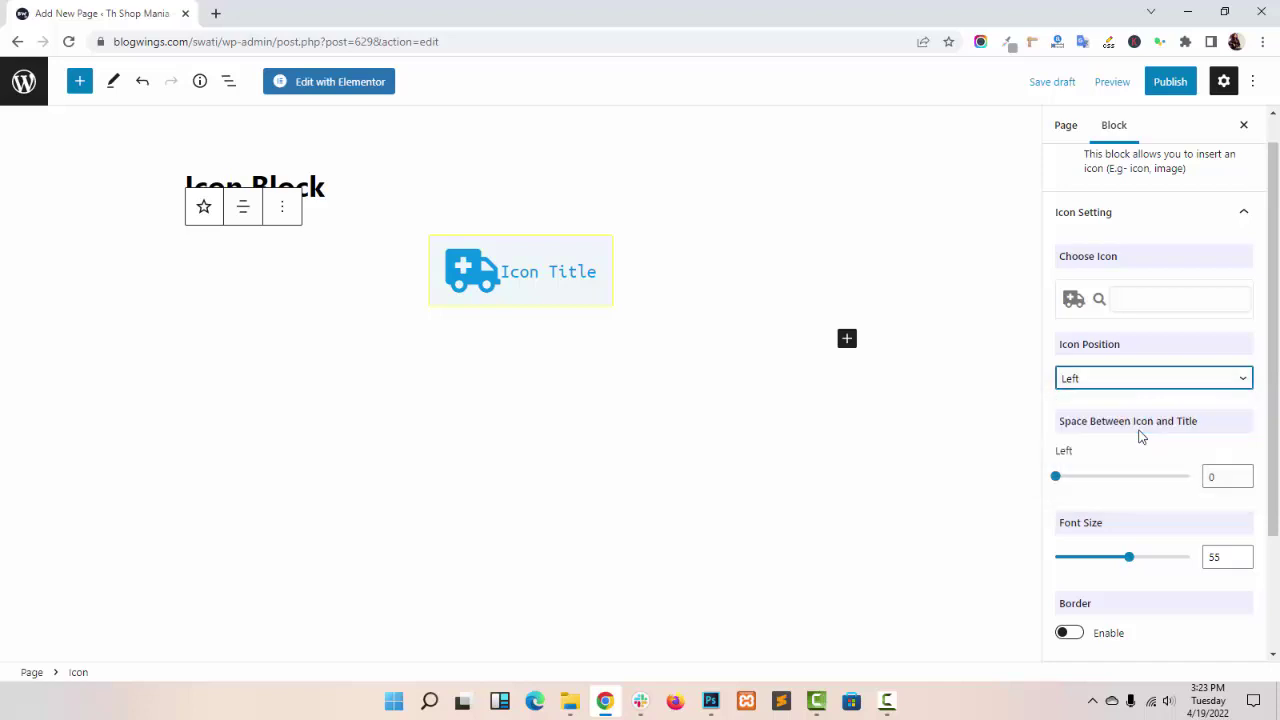
left_click(1140, 380)
left_click(1140, 441)
left_click(1141, 382)
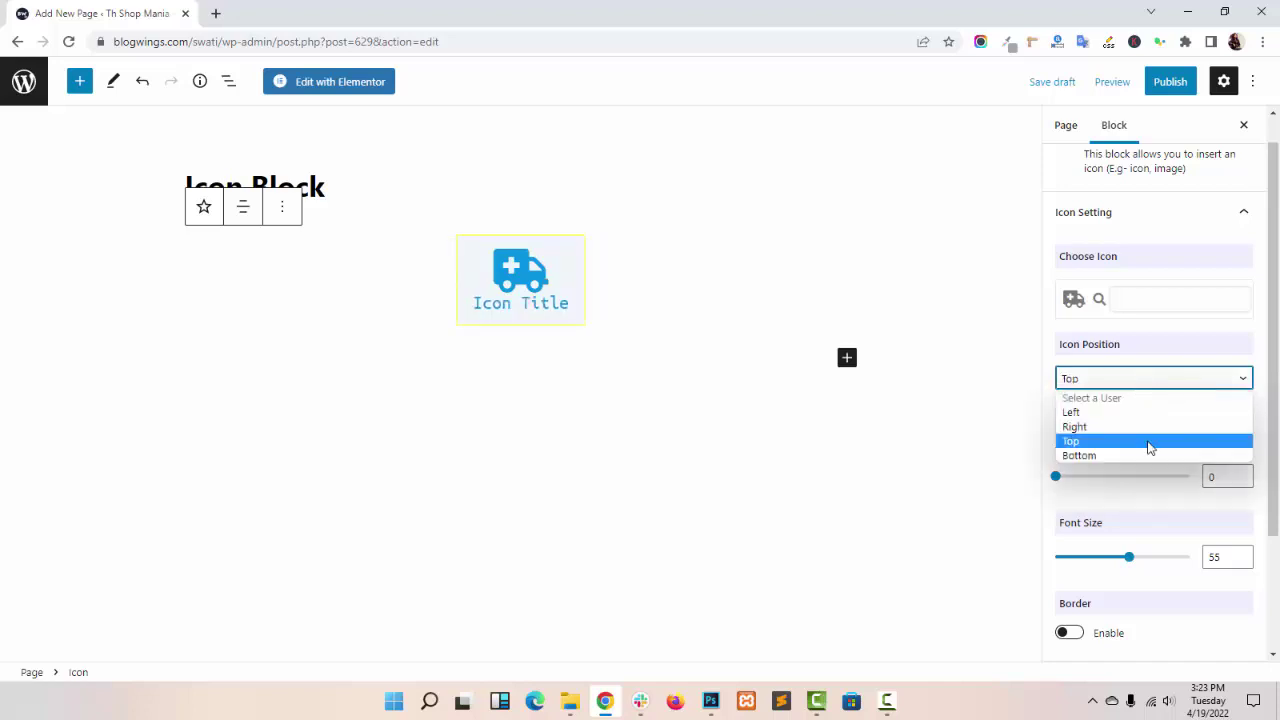
left_click(1149, 457)
Set the icon-title spacing to 32 and the icon size to 49
scroll(1138, 398, "down", 1)
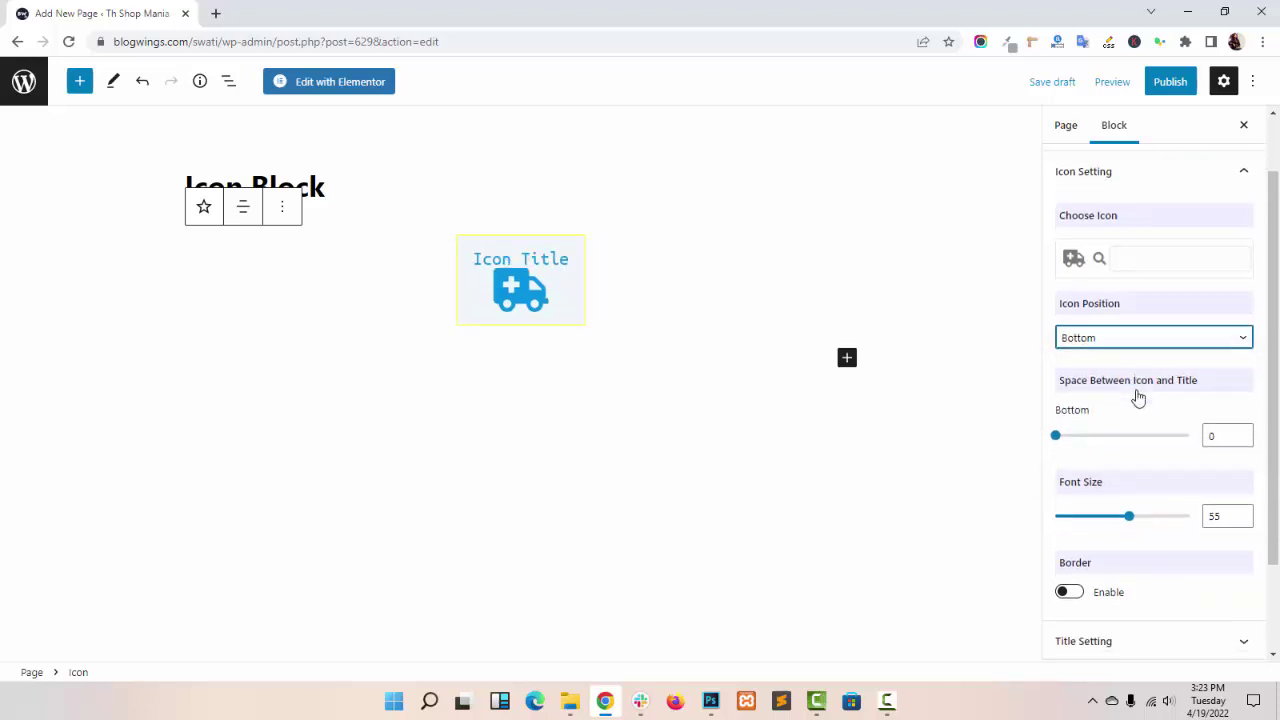
scroll(1134, 397, "down", 1)
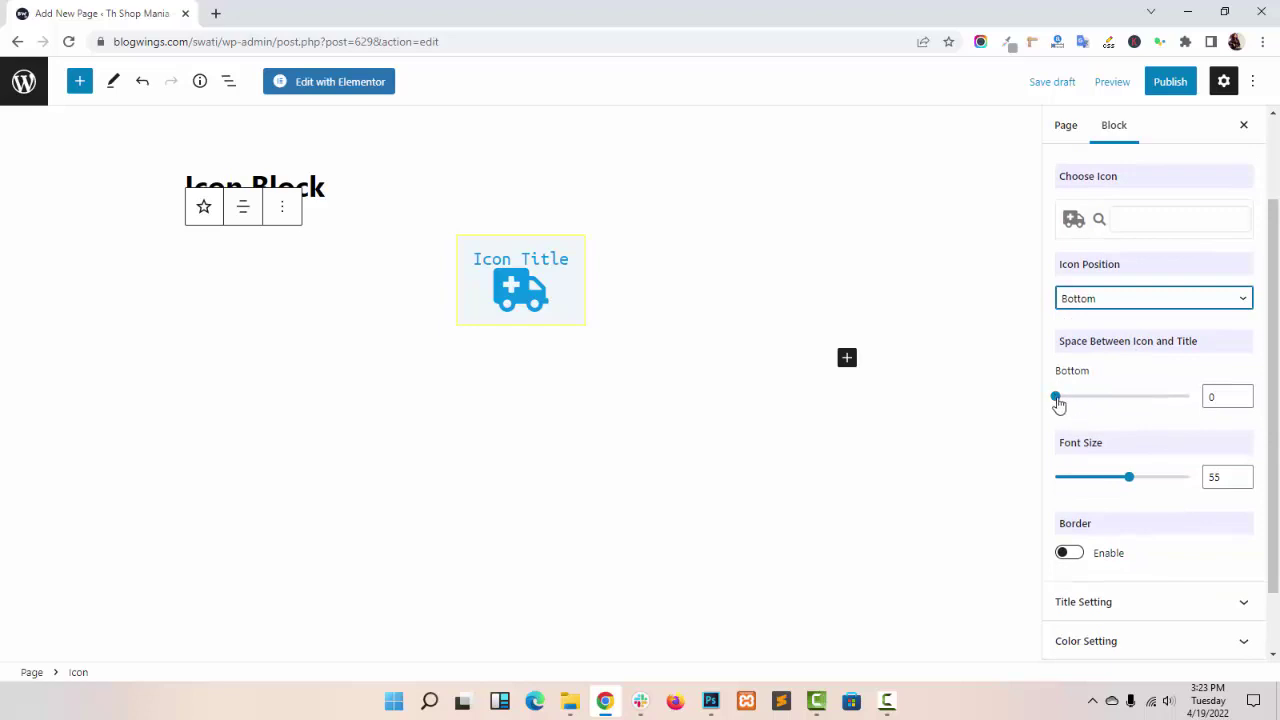
left_click_drag(1057, 398, 1077, 397)
mouse_move(1112, 485)
left_mouse_down()
mouse_move(1090, 484)
mouse_move(1126, 483)
left_mouse_up()
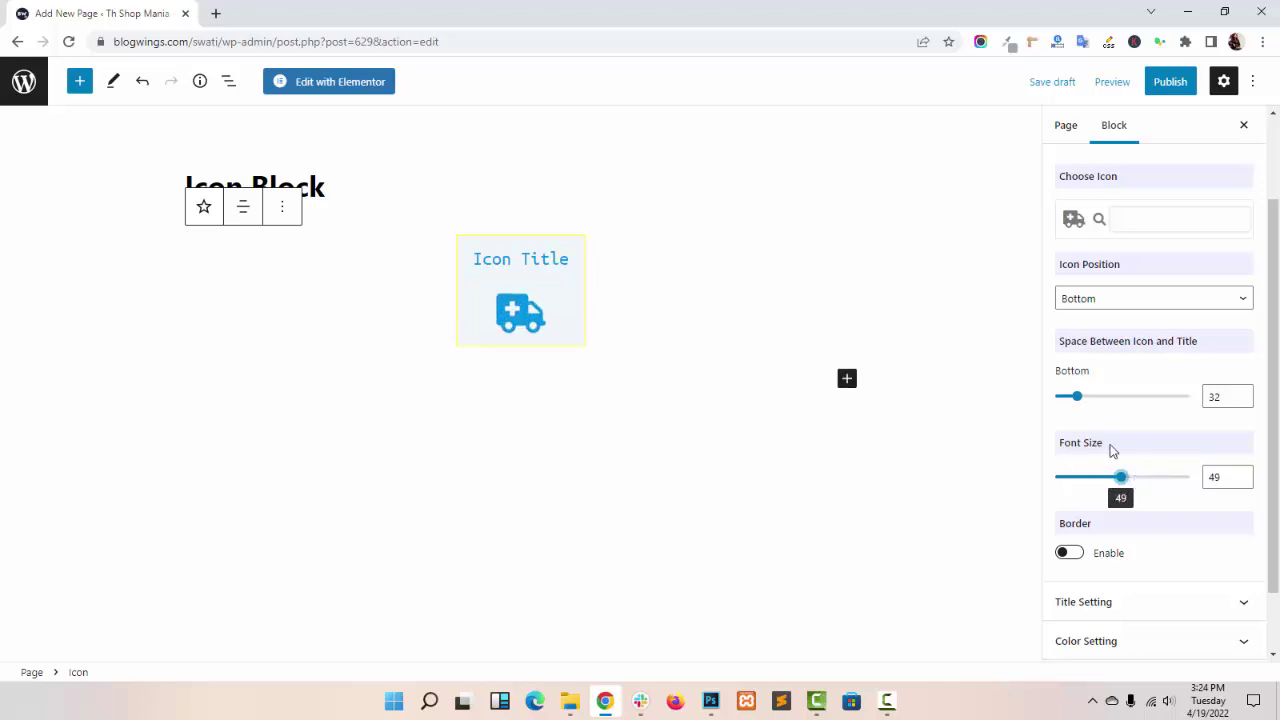
Give the ambulance icon a border of width 3
scroll(1148, 435, "down", 2)
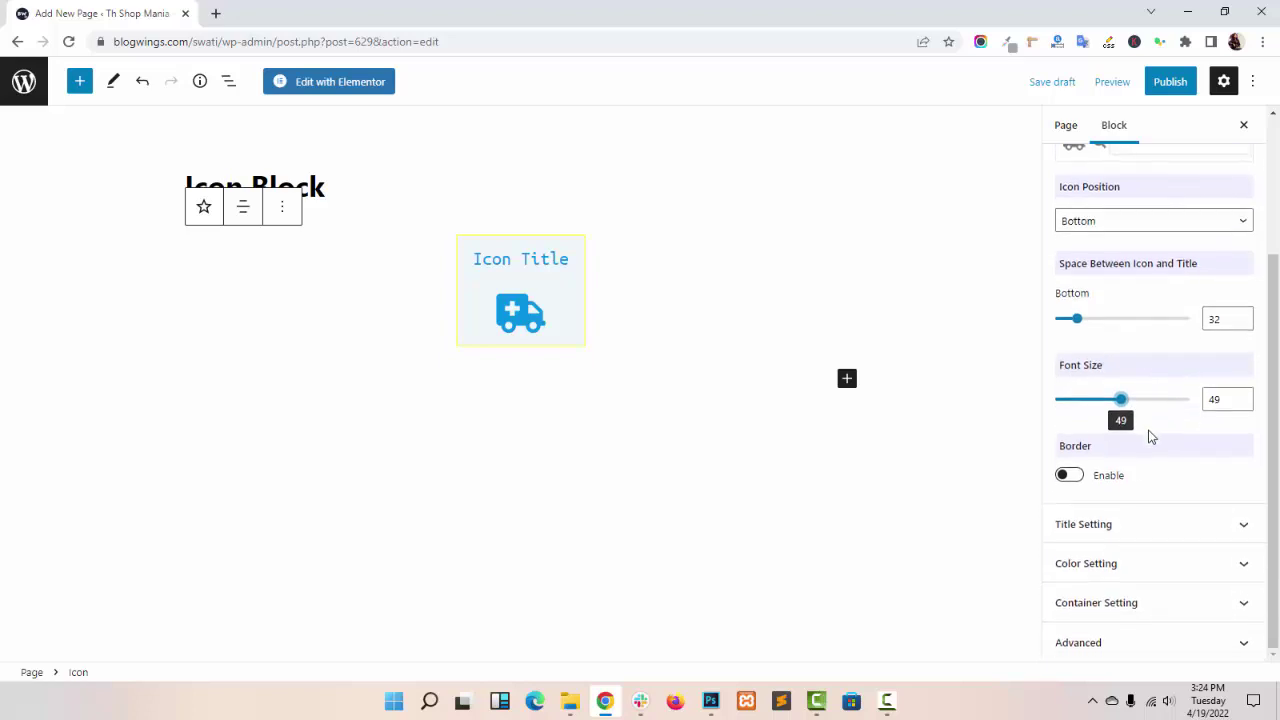
left_click(1071, 477)
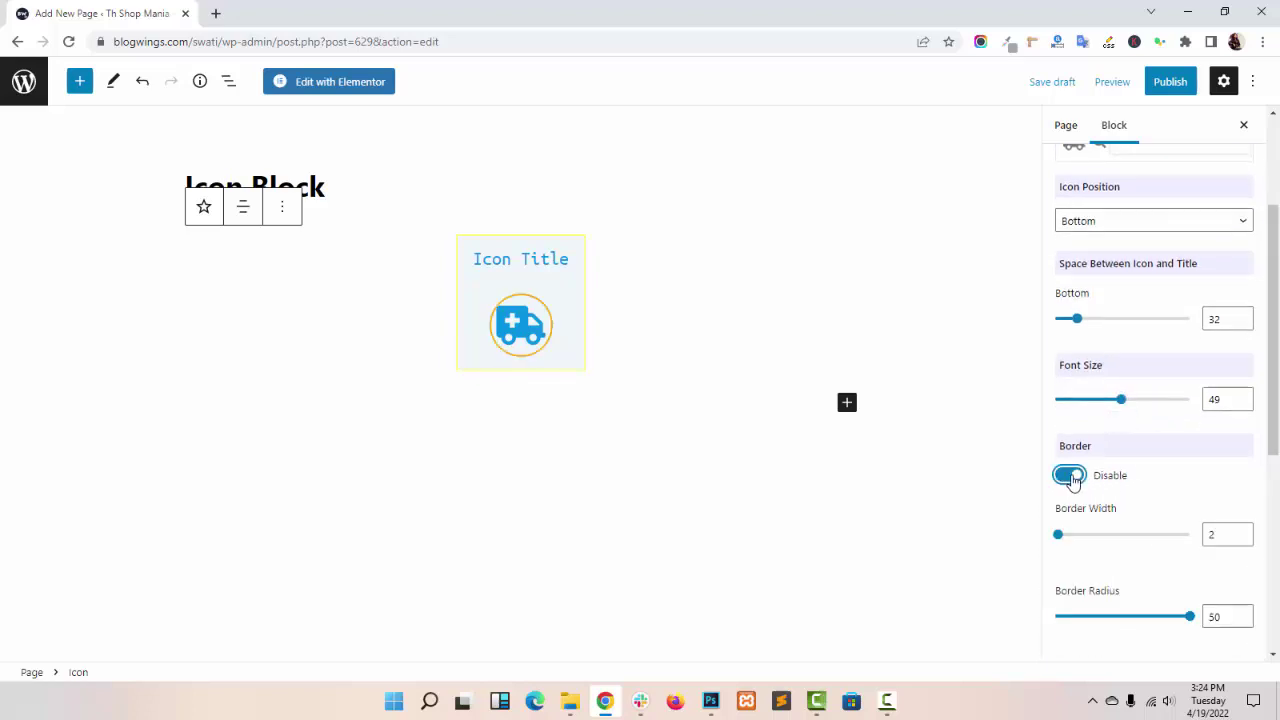
left_click(1071, 477)
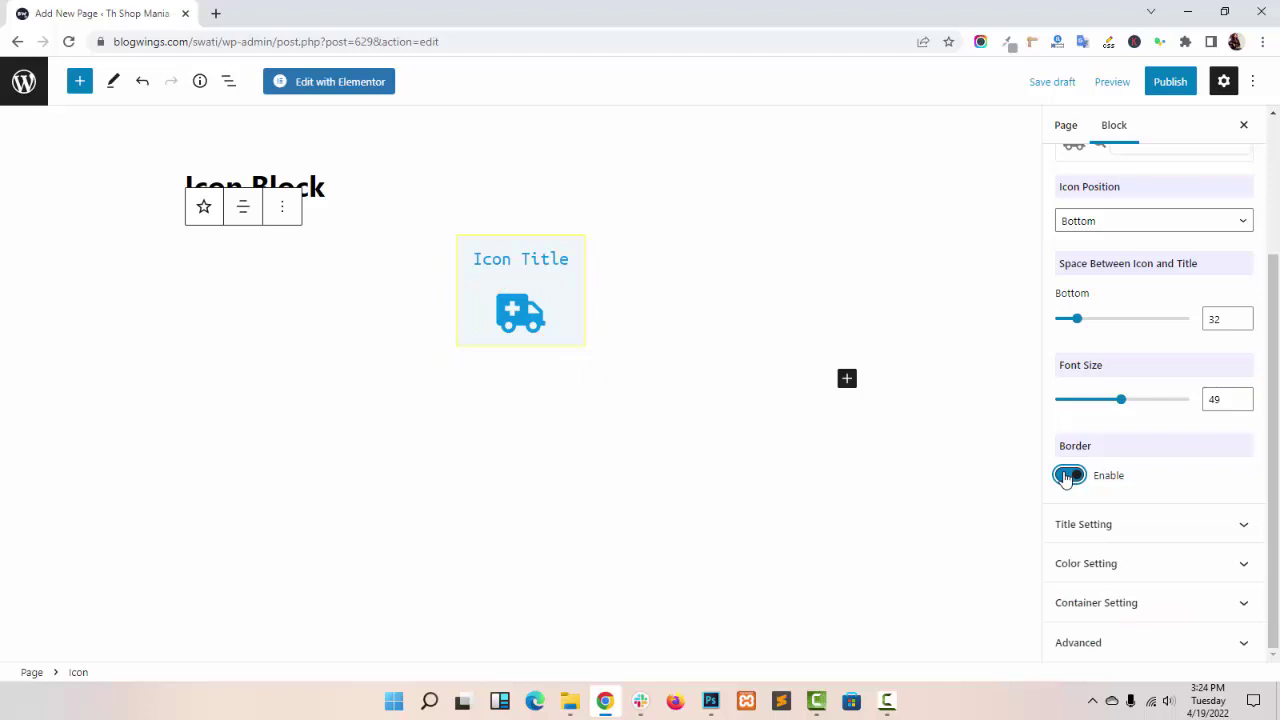
scroll(1163, 477, "down", 5)
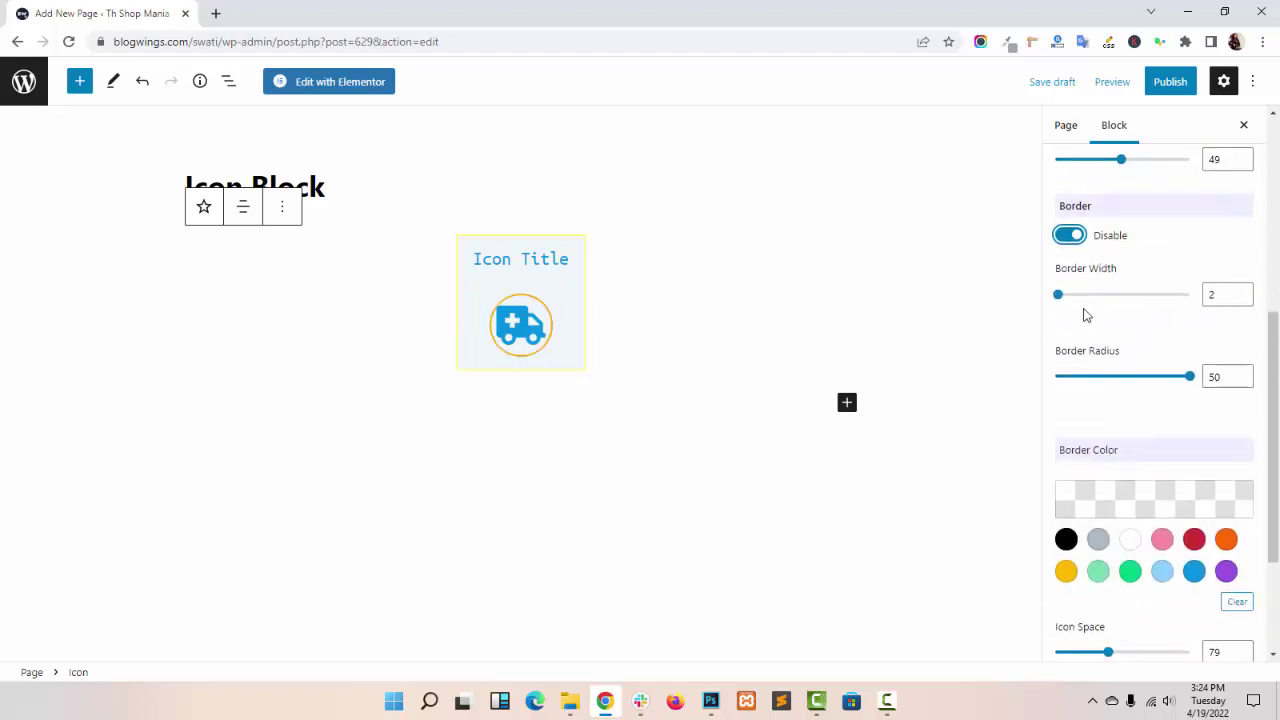
left_click(1056, 295)
left_click_drag(1063, 301, 1065, 297)
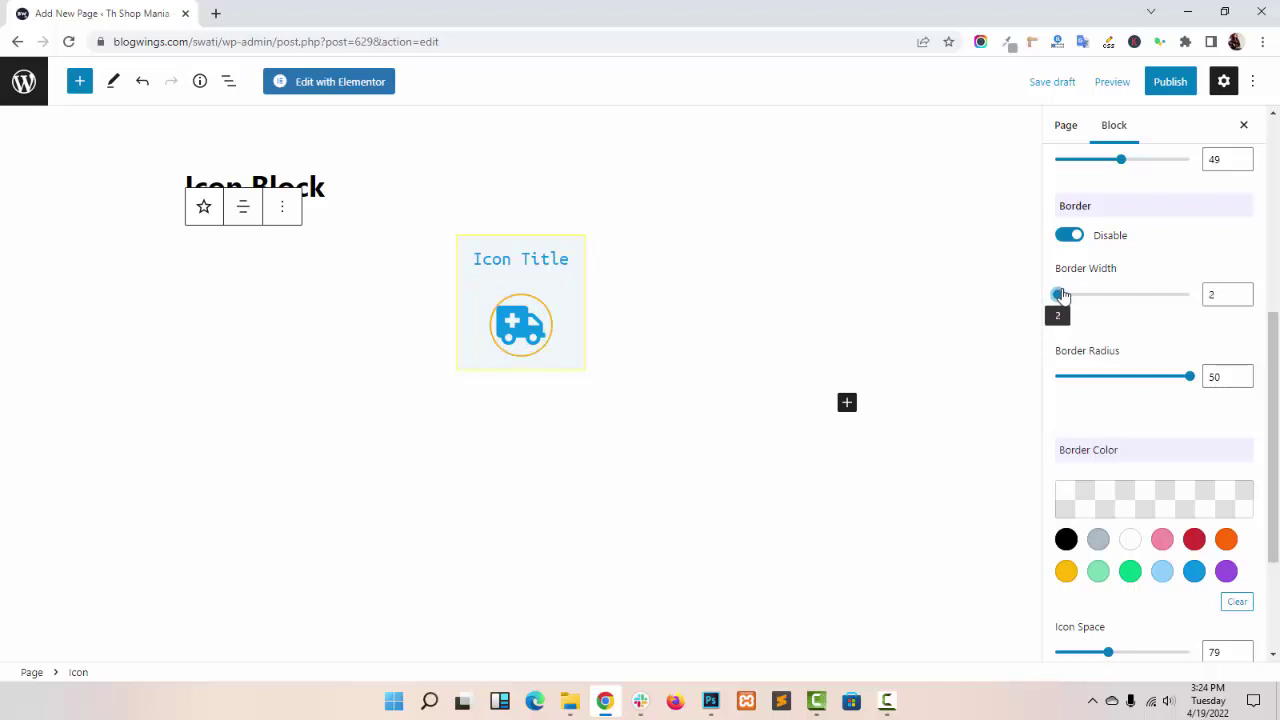
left_click_drag(1063, 296, 1060, 295)
Set border radius 21, a black border colour, and icon space 95
left_click_drag(1189, 376, 1126, 374)
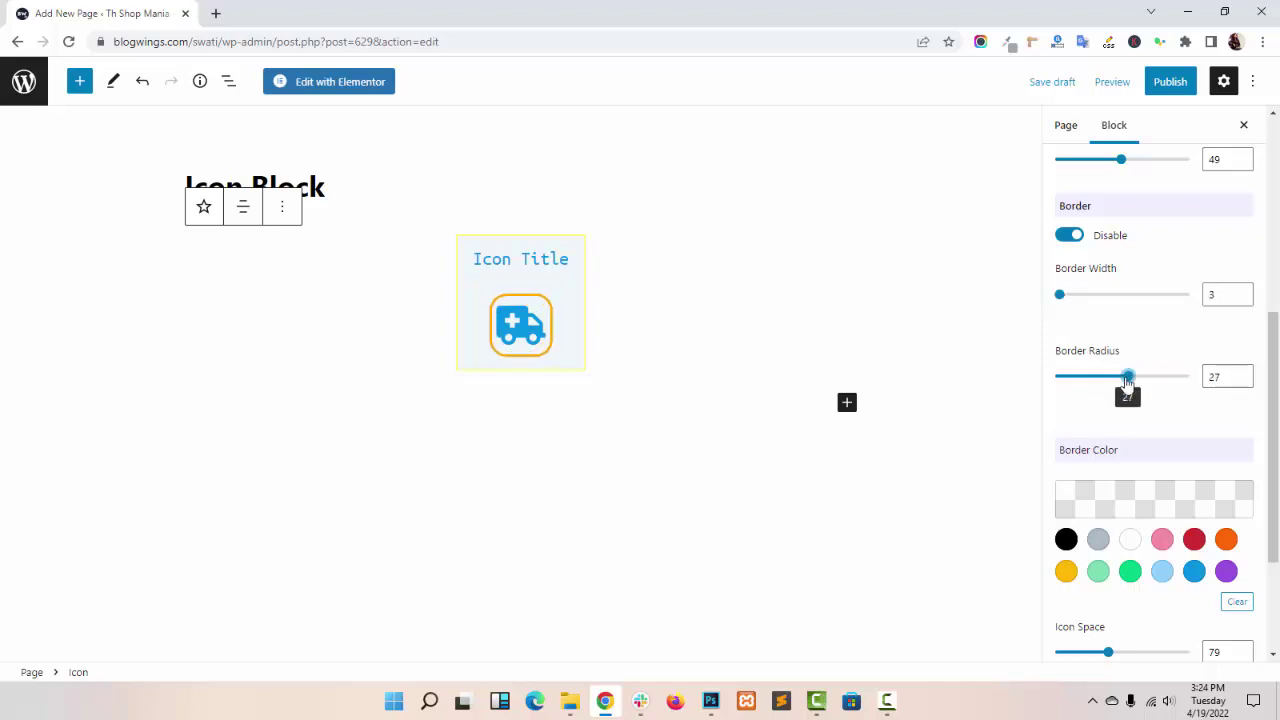
left_click_drag(1127, 378, 1112, 376)
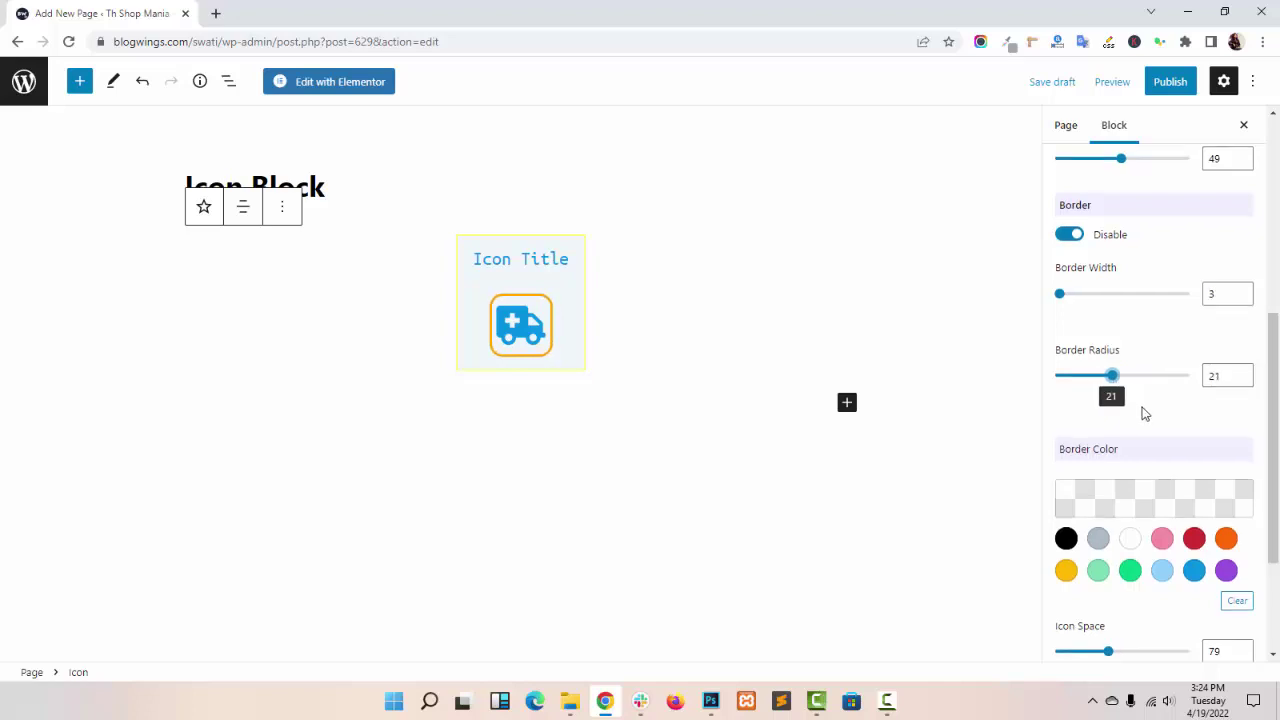
scroll(1145, 414, "down", 2)
left_click(1130, 350)
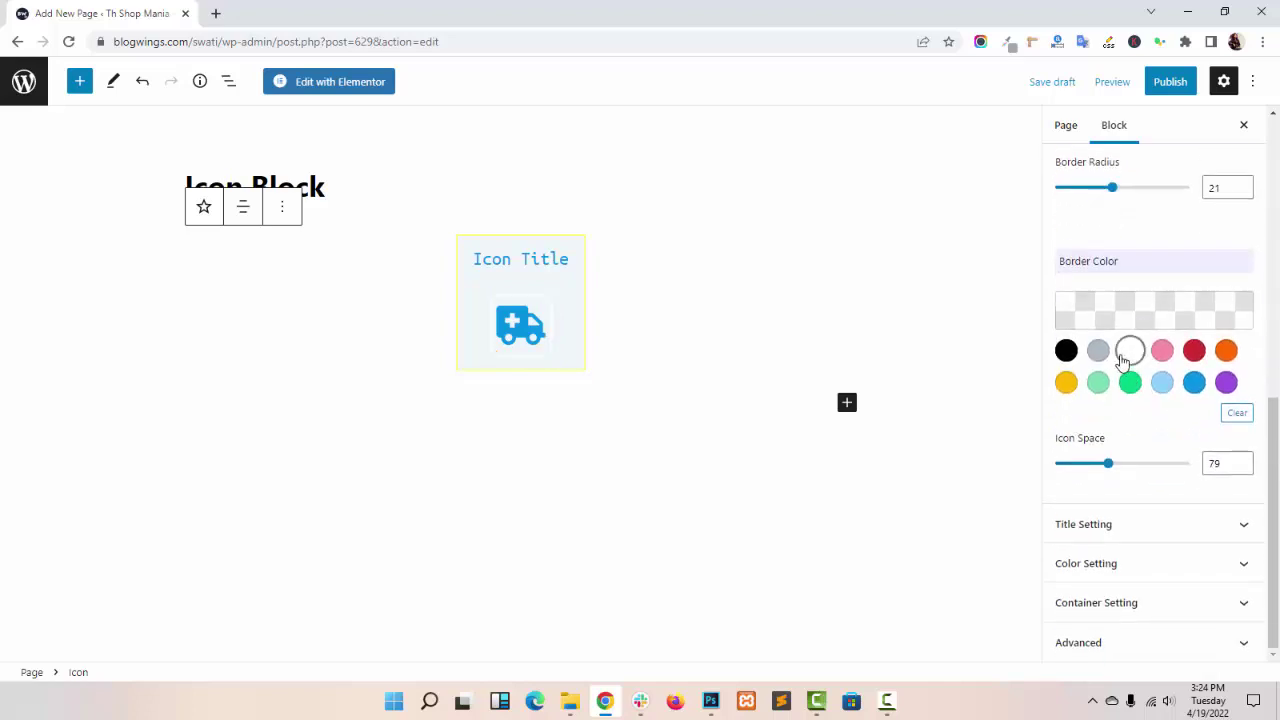
left_click(1068, 352)
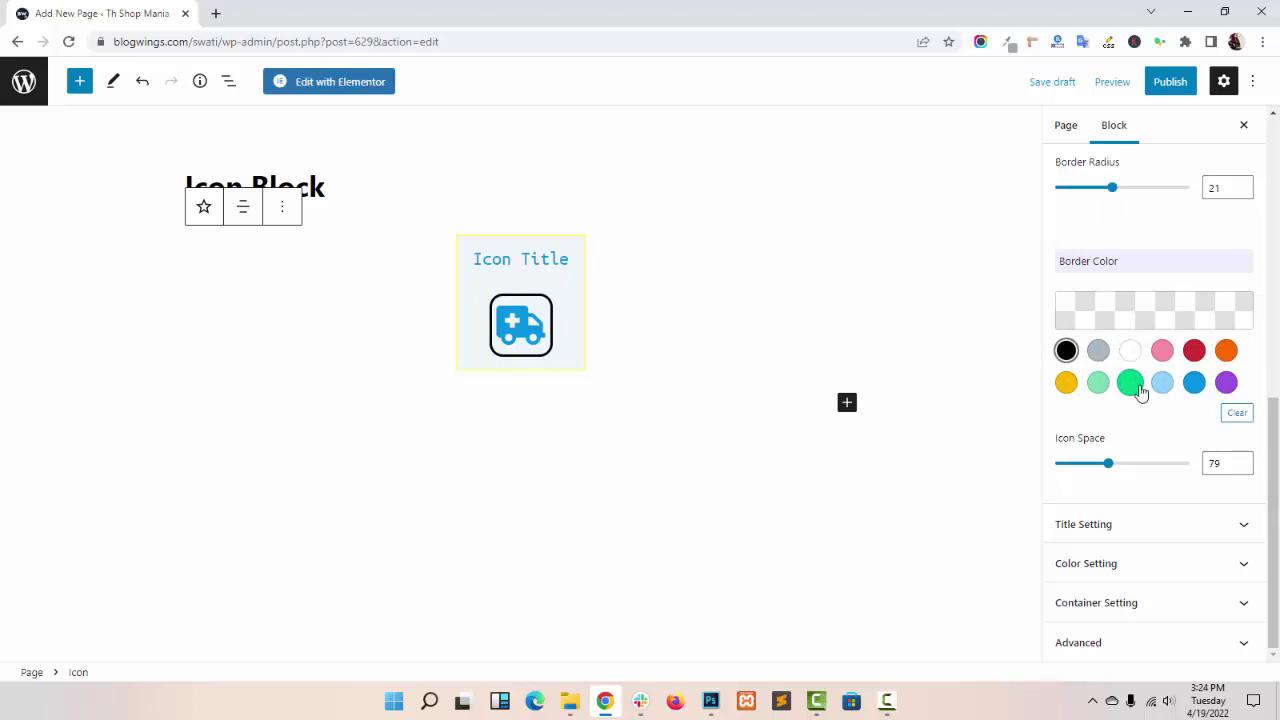
mouse_move(1108, 463)
left_mouse_down()
mouse_move(1128, 468)
mouse_move(1118, 463)
left_mouse_up()
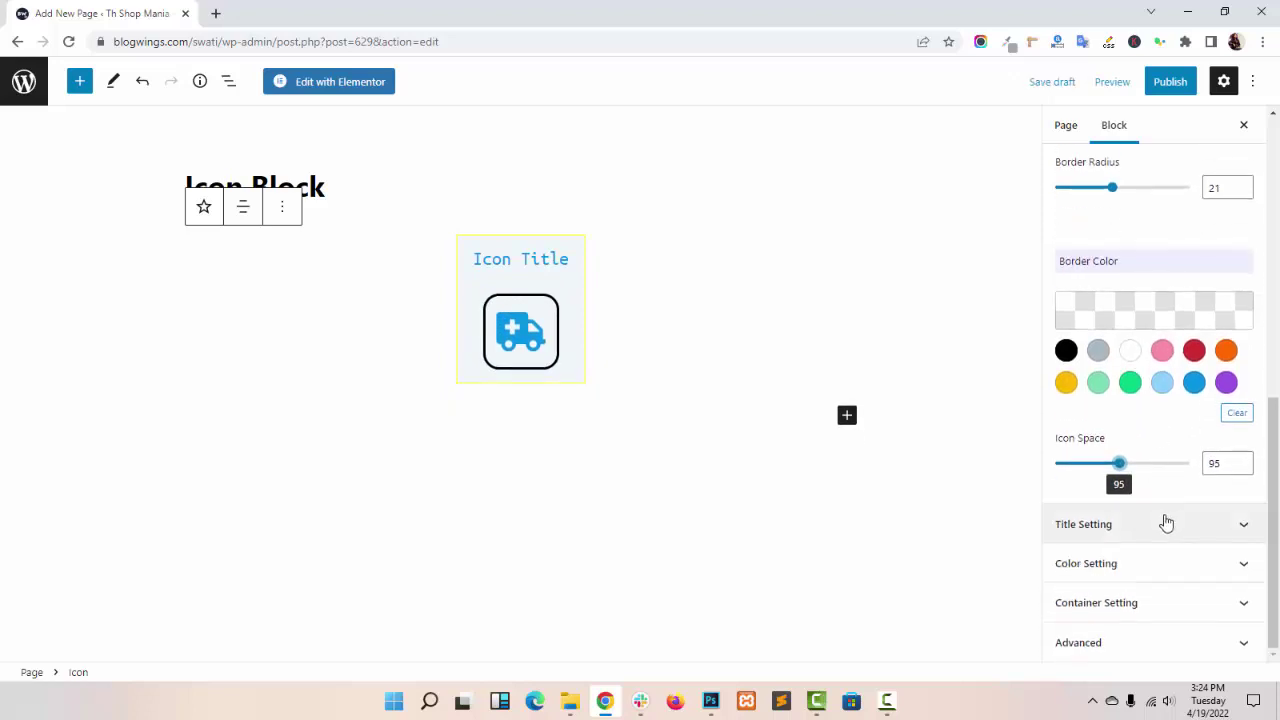
Make the icon title an h2 heading and raise its font size to 26
left_click(1165, 523)
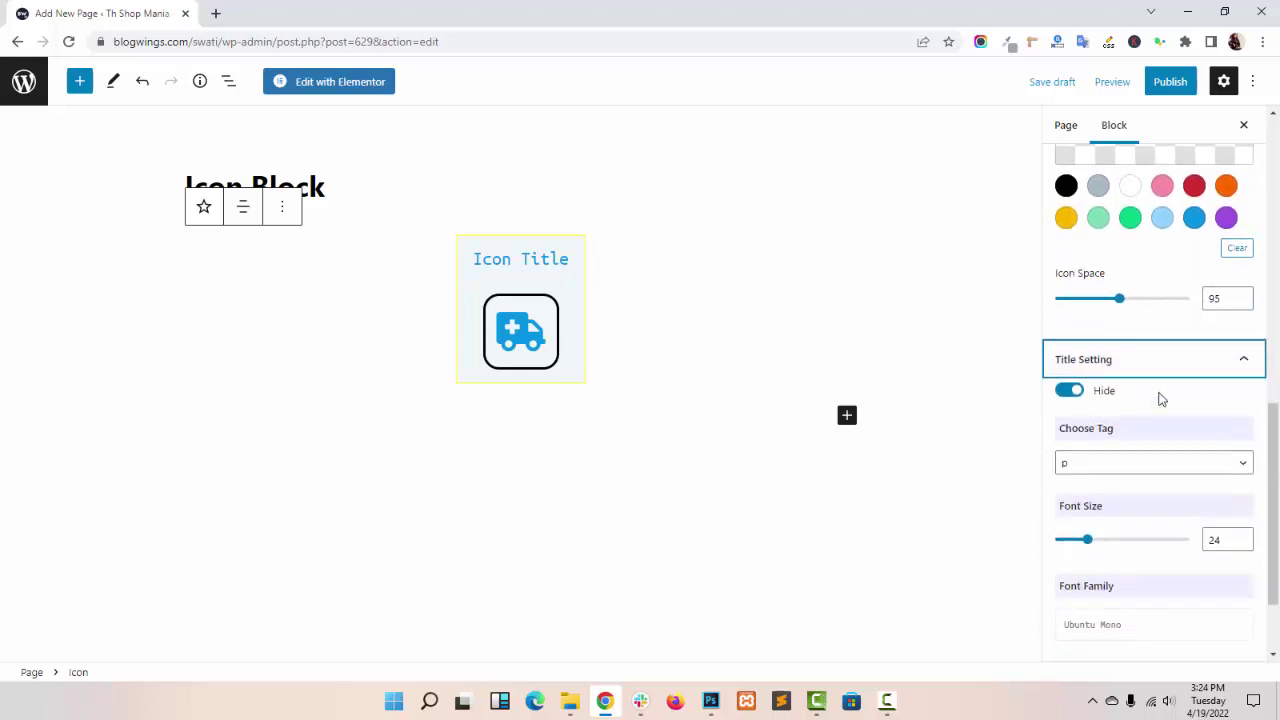
scroll(1163, 398, "down", 2)
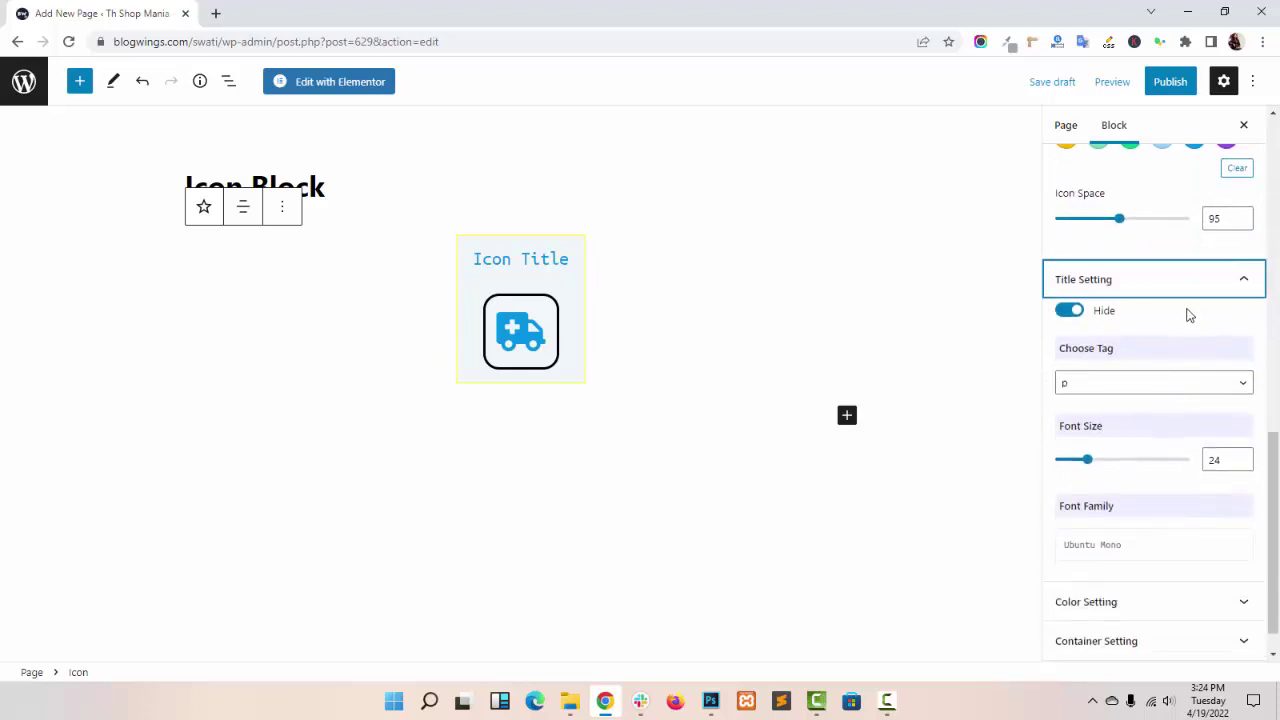
scroll(1150, 310, "down", 1)
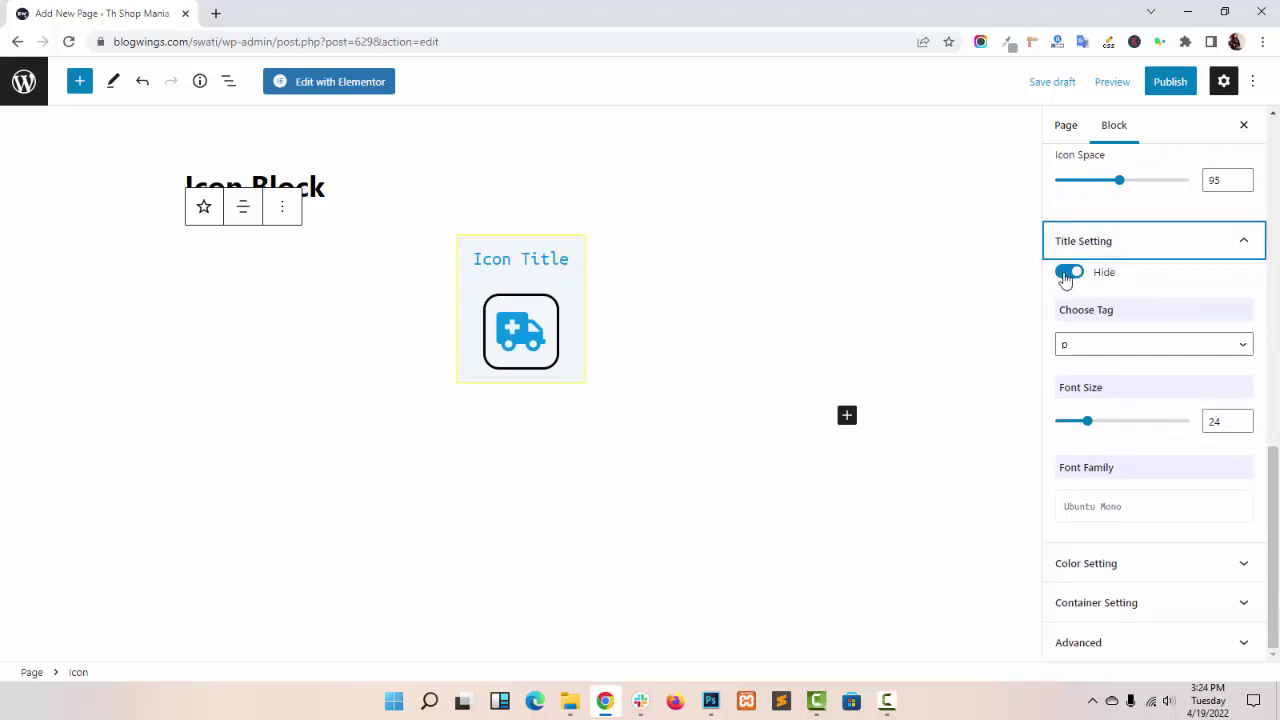
left_click(1066, 276)
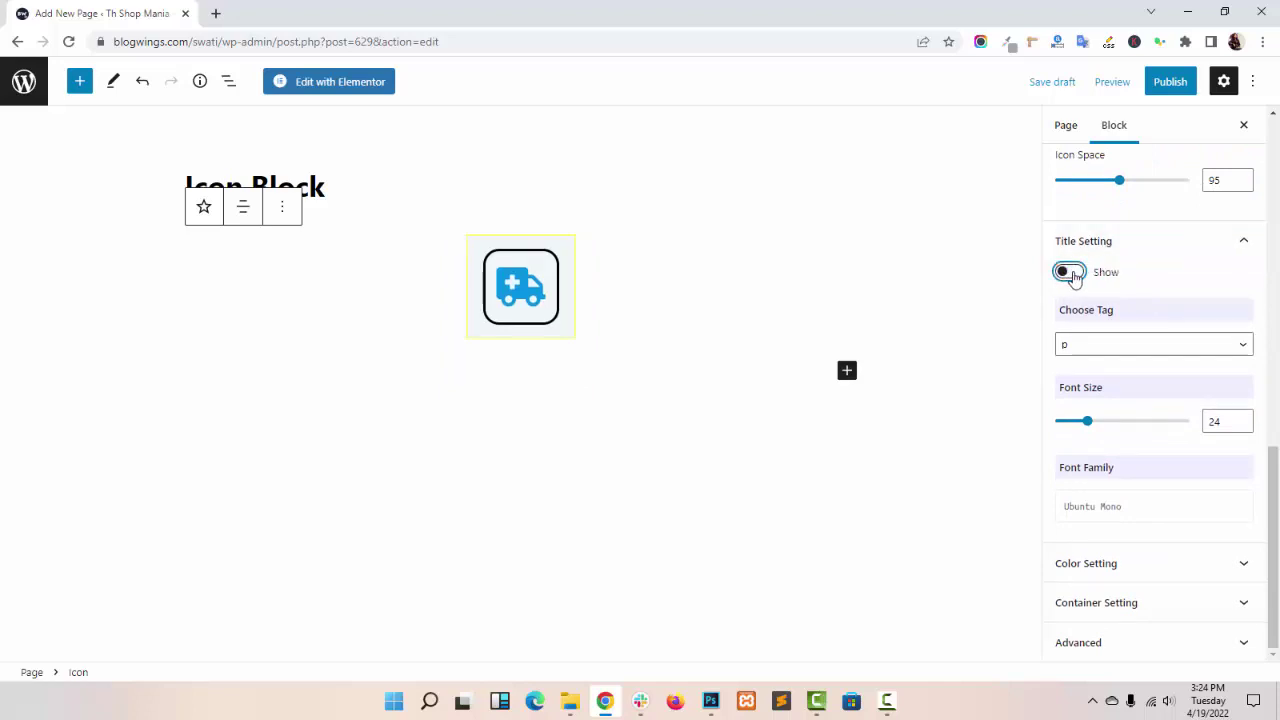
left_click(1072, 276)
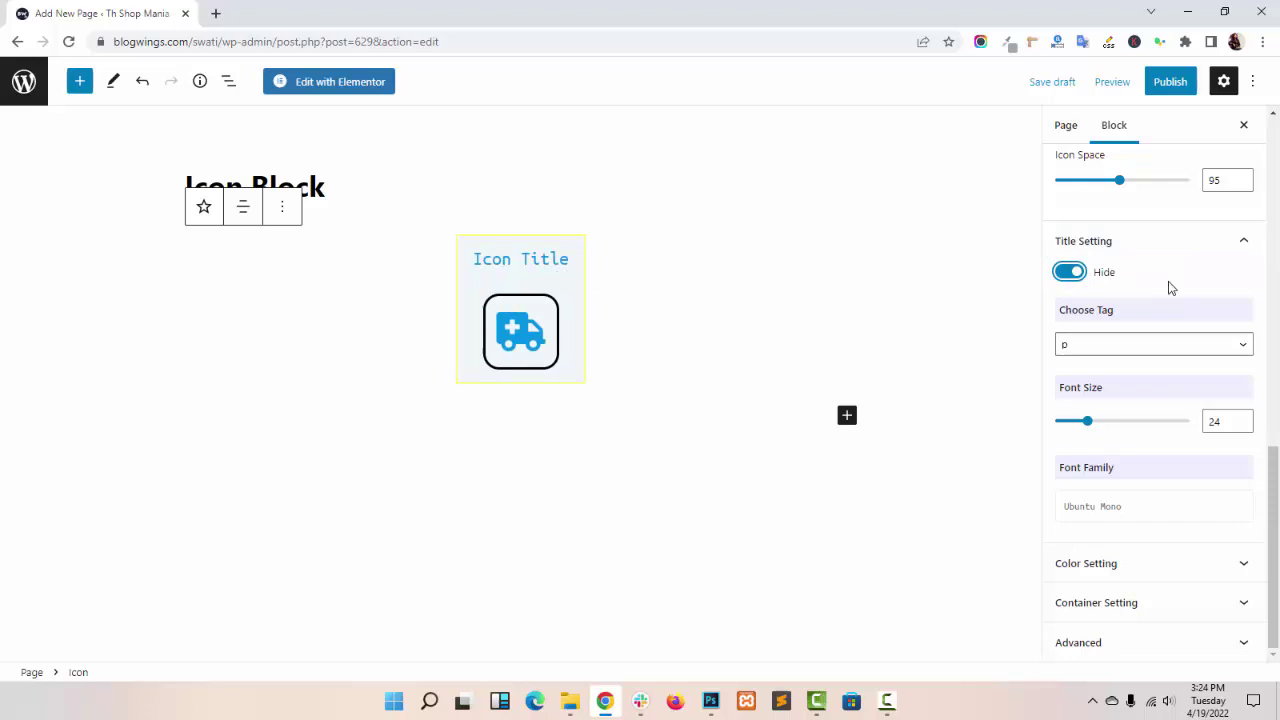
left_click(1172, 344)
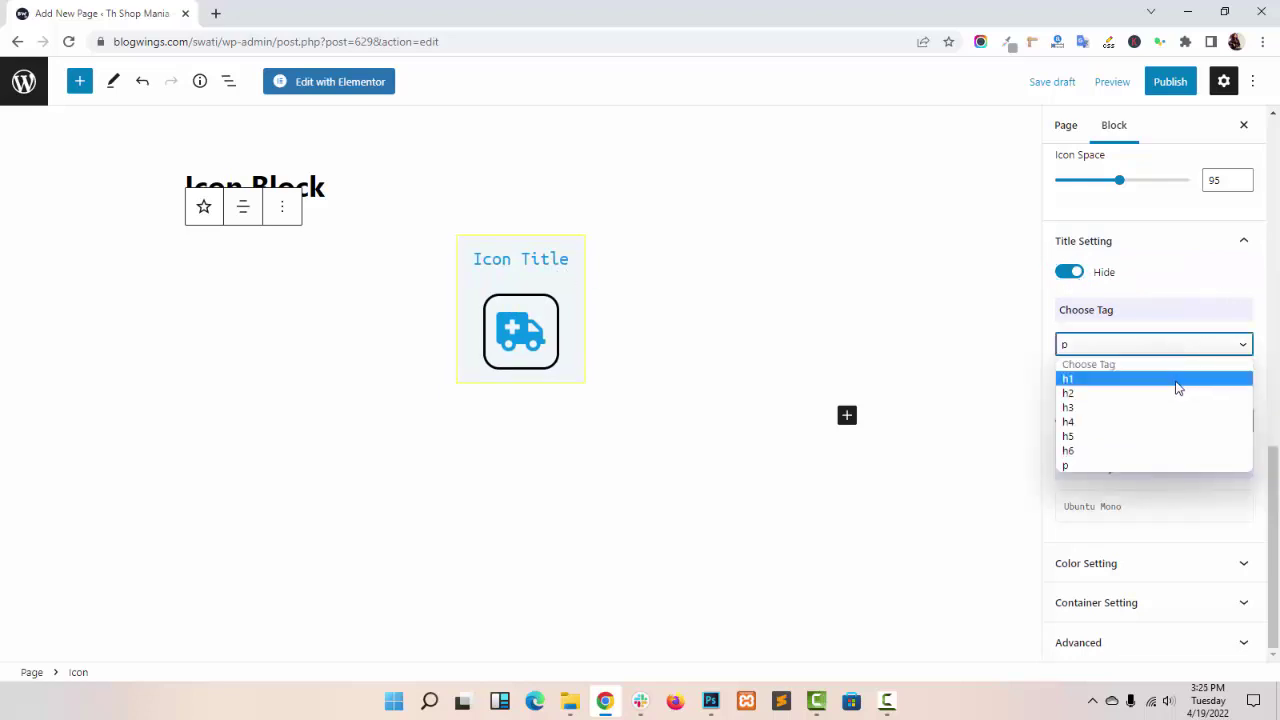
left_click(1157, 466)
left_click(1146, 345)
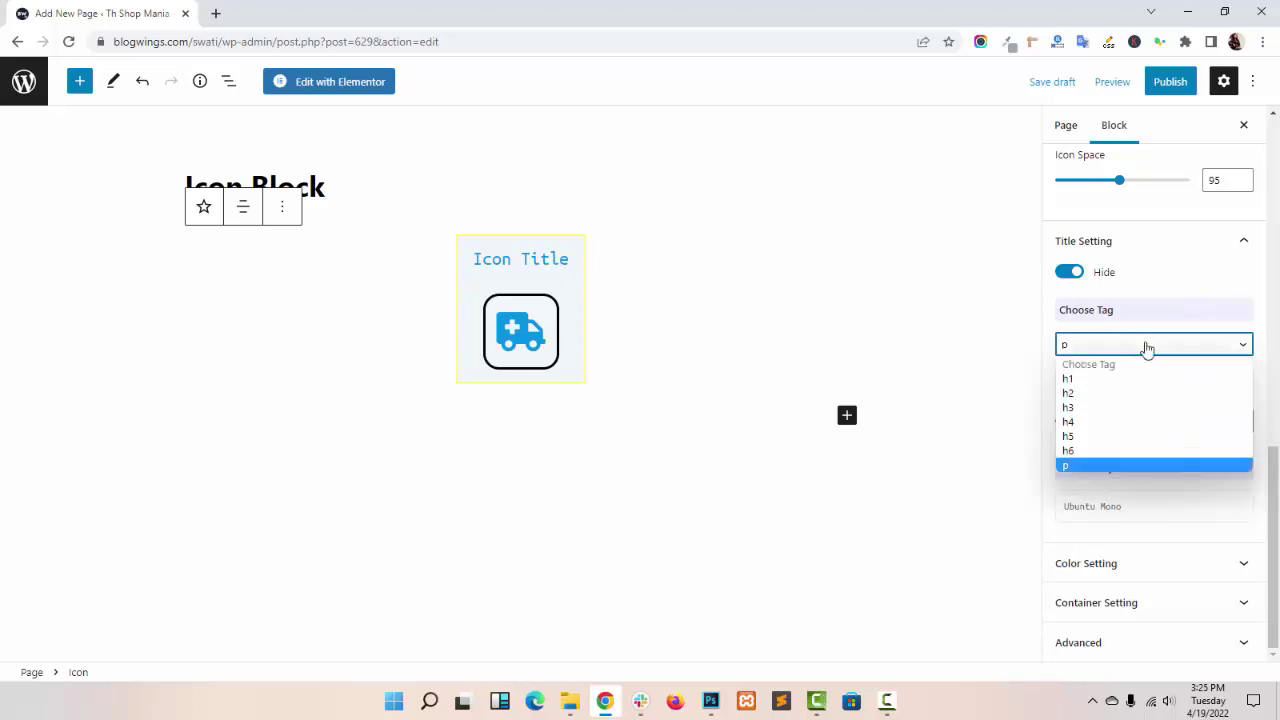
left_click(1135, 393)
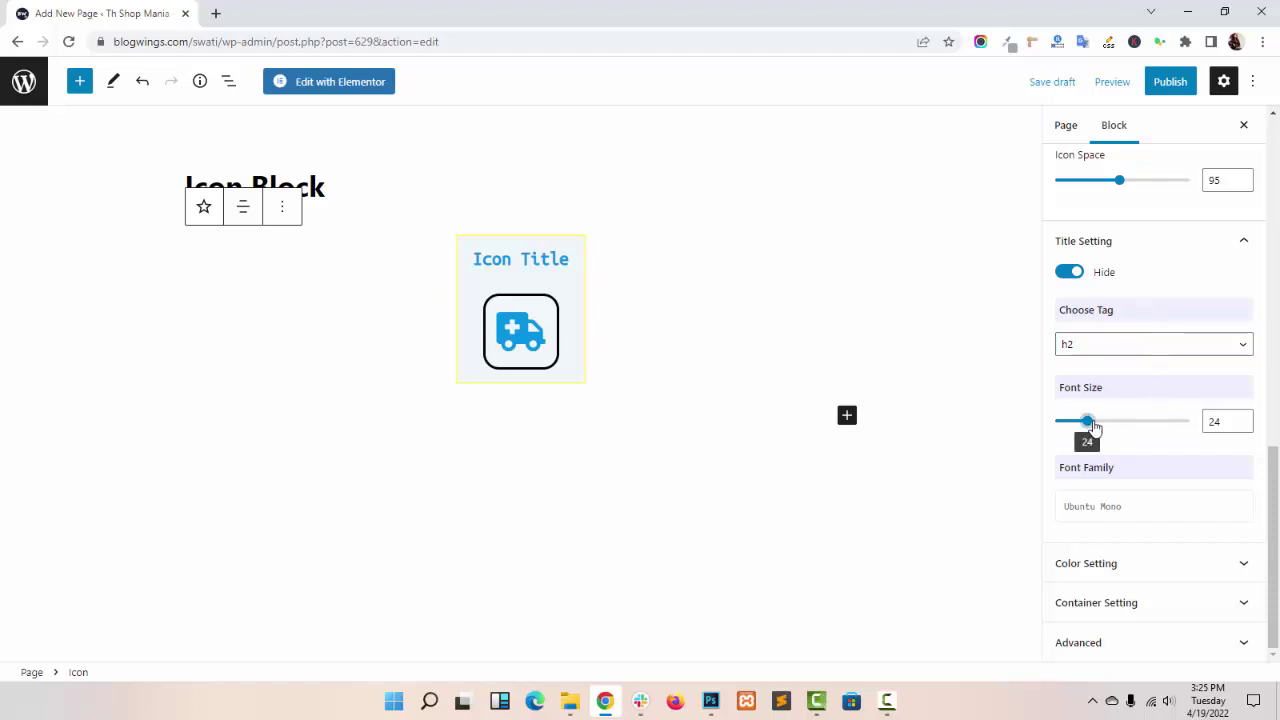
mouse_move(1088, 422)
left_mouse_down()
mouse_move(1105, 416)
mouse_move(1090, 422)
left_mouse_up()
Set the title font family to Alegreya SC
left_click(1146, 508)
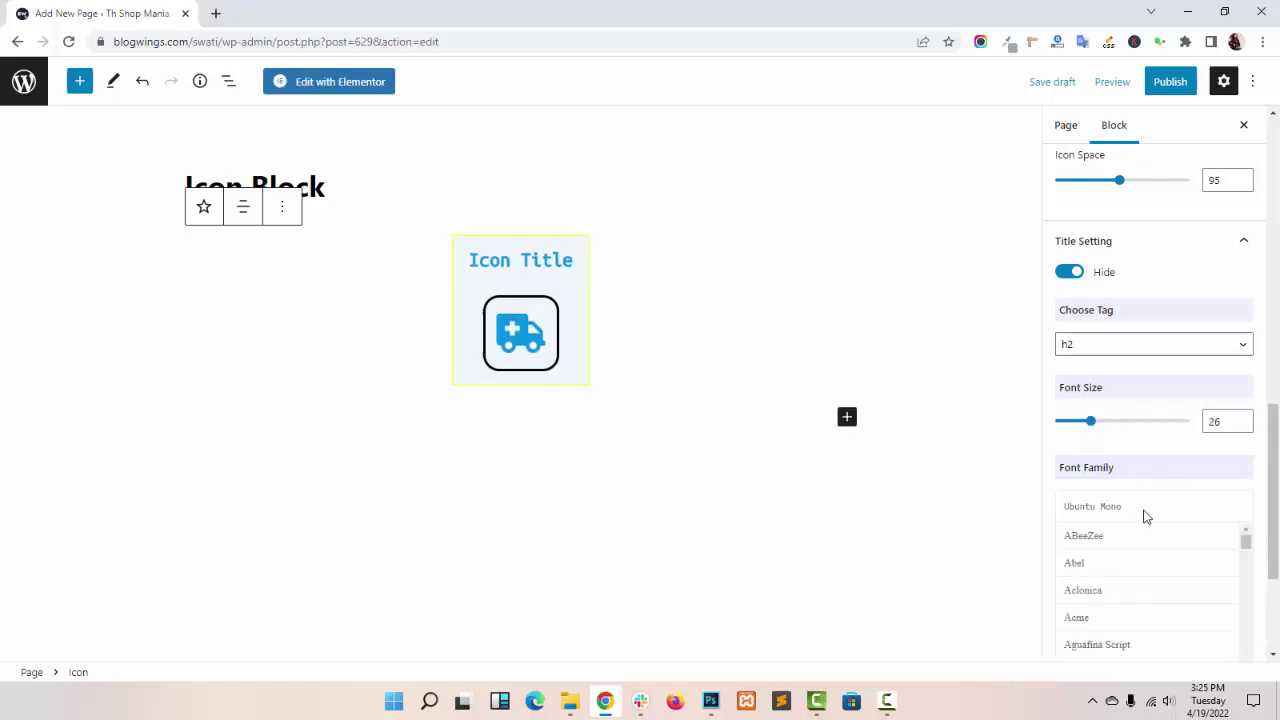
scroll(1148, 534, "down", 1)
scroll(1148, 557, "down", 1)
scroll(1144, 586, "down", 1)
left_click(1140, 568)
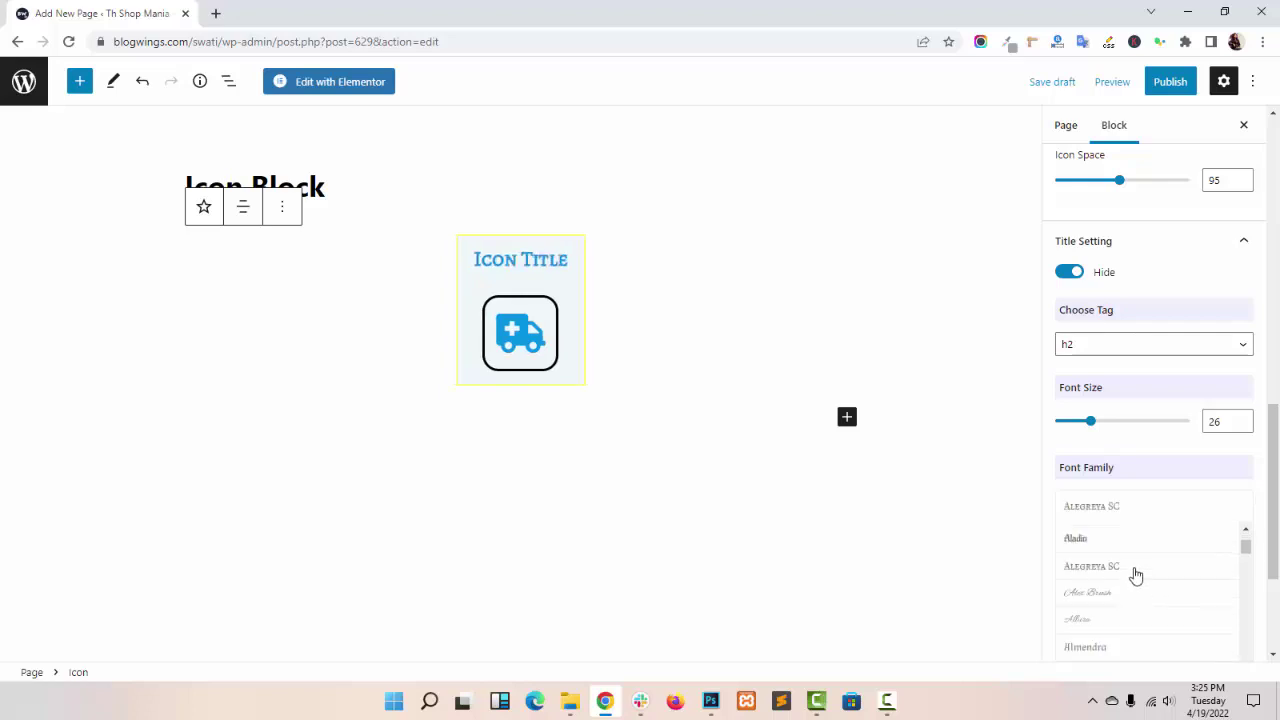
scroll(1162, 467, "down", 2)
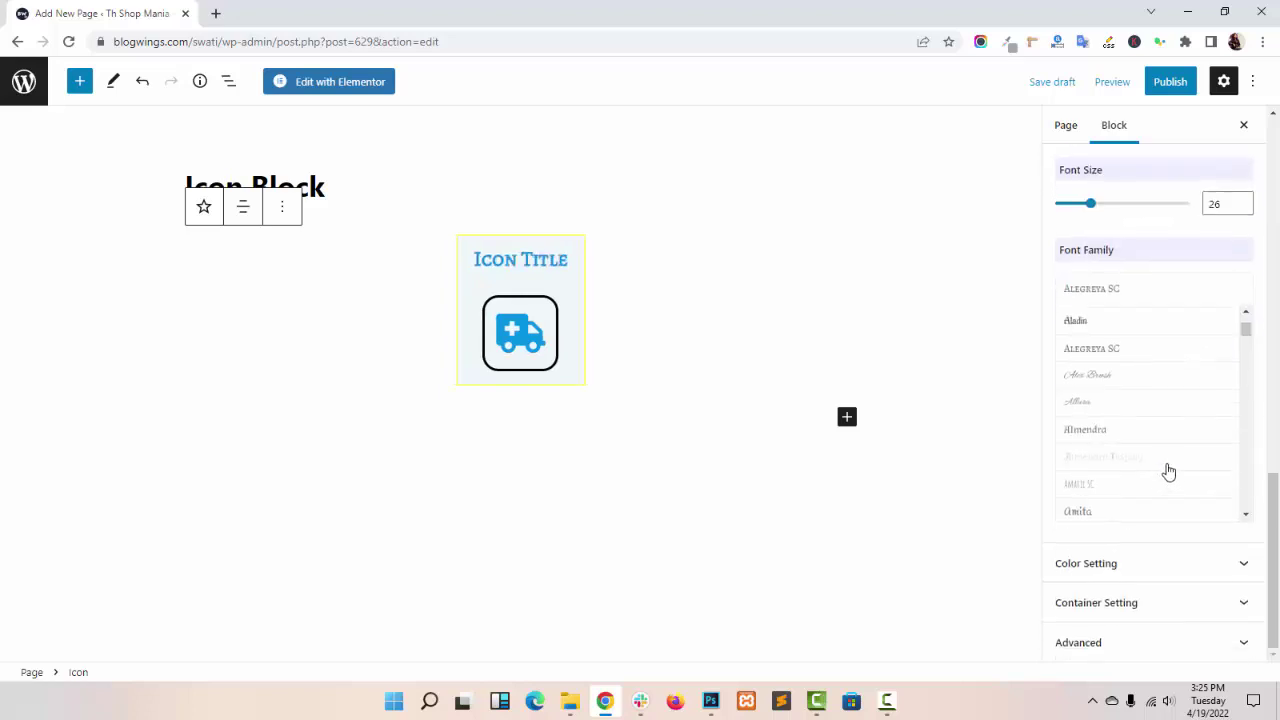
scroll(1166, 471, "down", 2)
Set the Icon block background colour to white
left_click(1203, 566)
scroll(1182, 360, "up", 1)
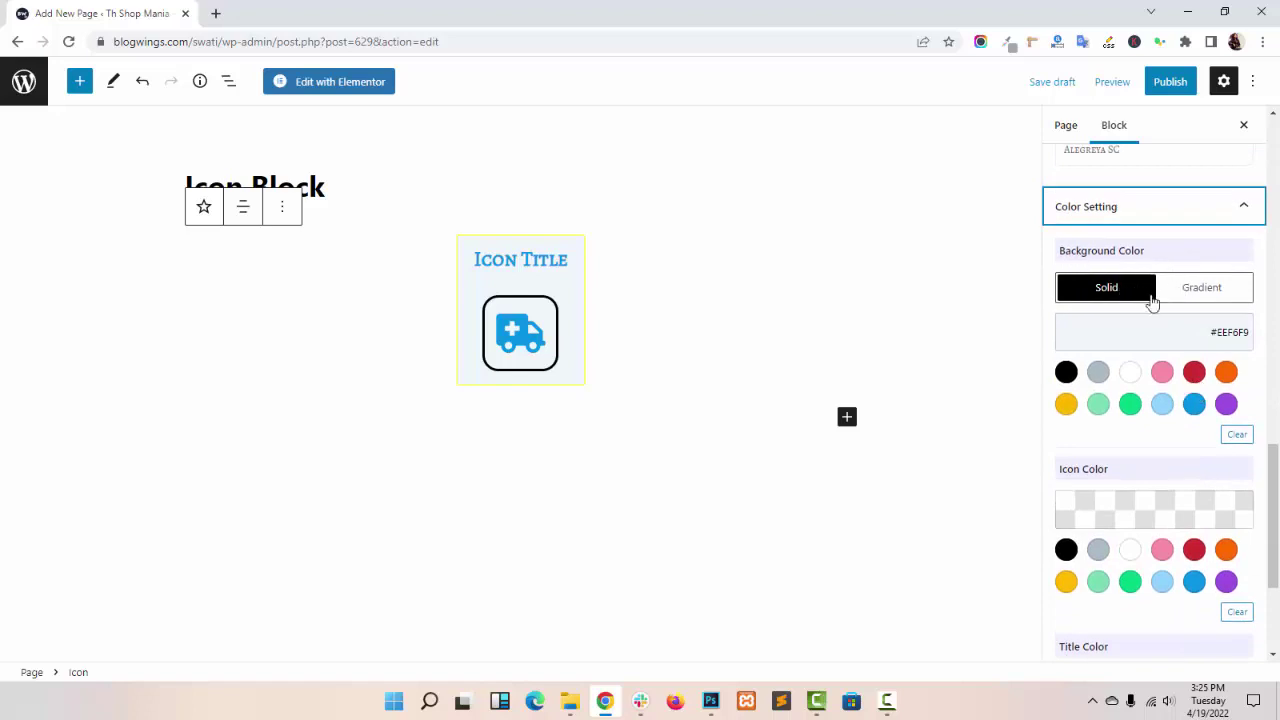
left_click(1163, 405)
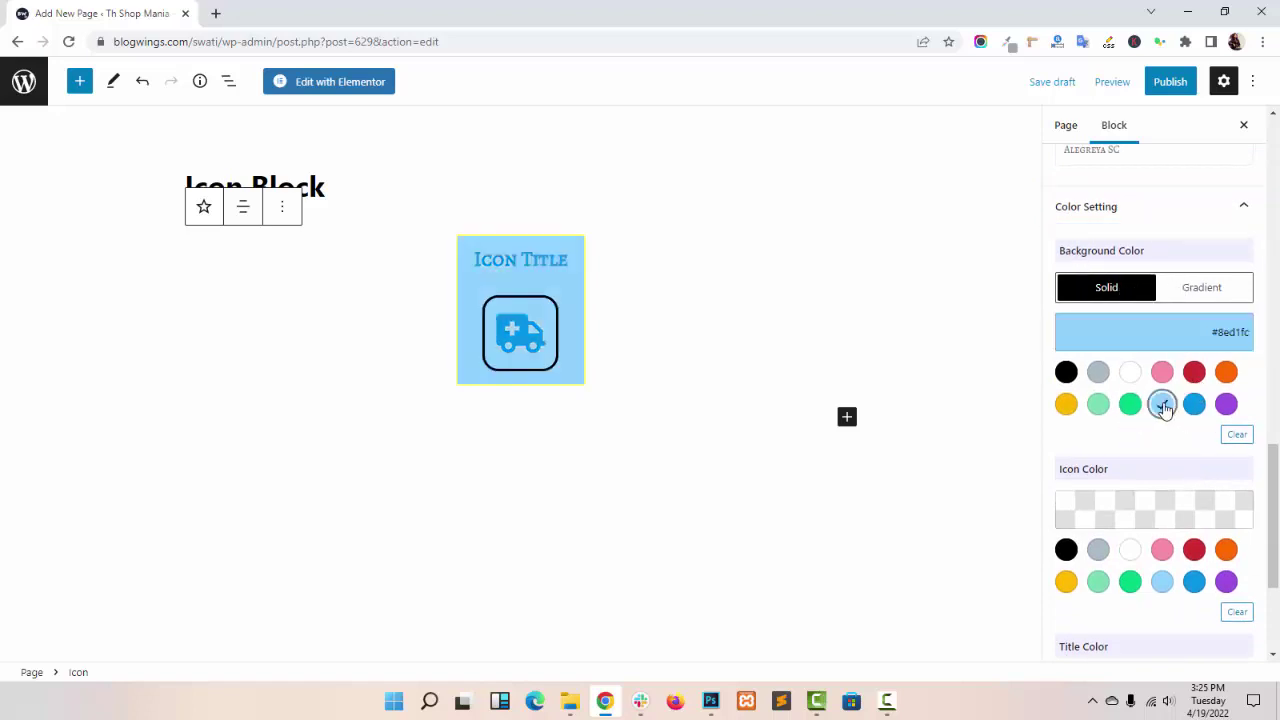
left_click(1098, 372)
left_click(1066, 372)
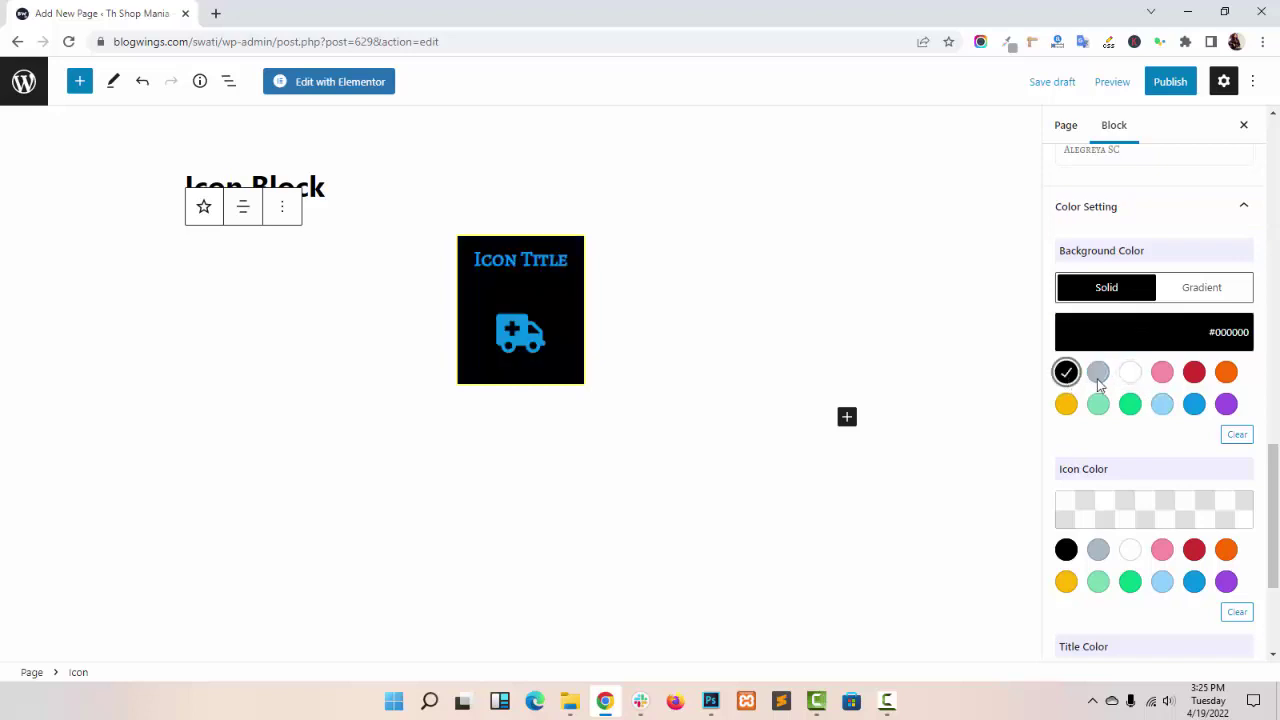
left_click(1163, 373)
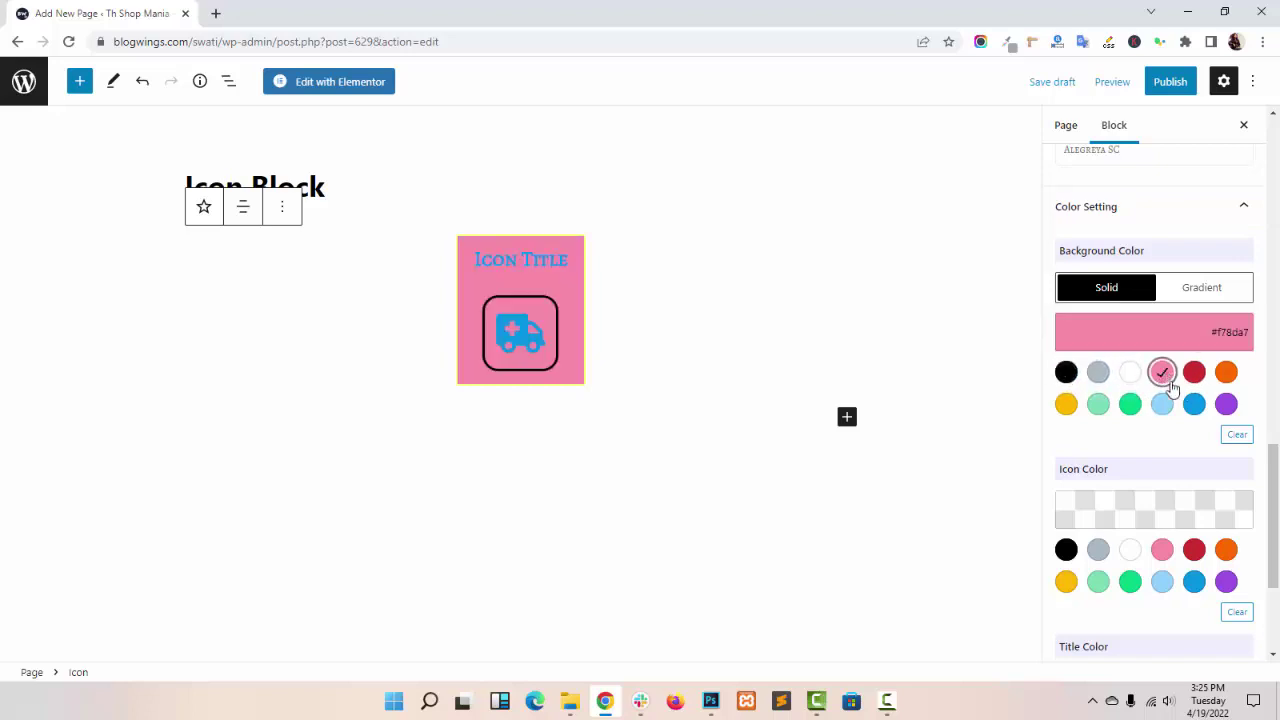
scroll(1160, 400, "down", 1)
left_click(1130, 292)
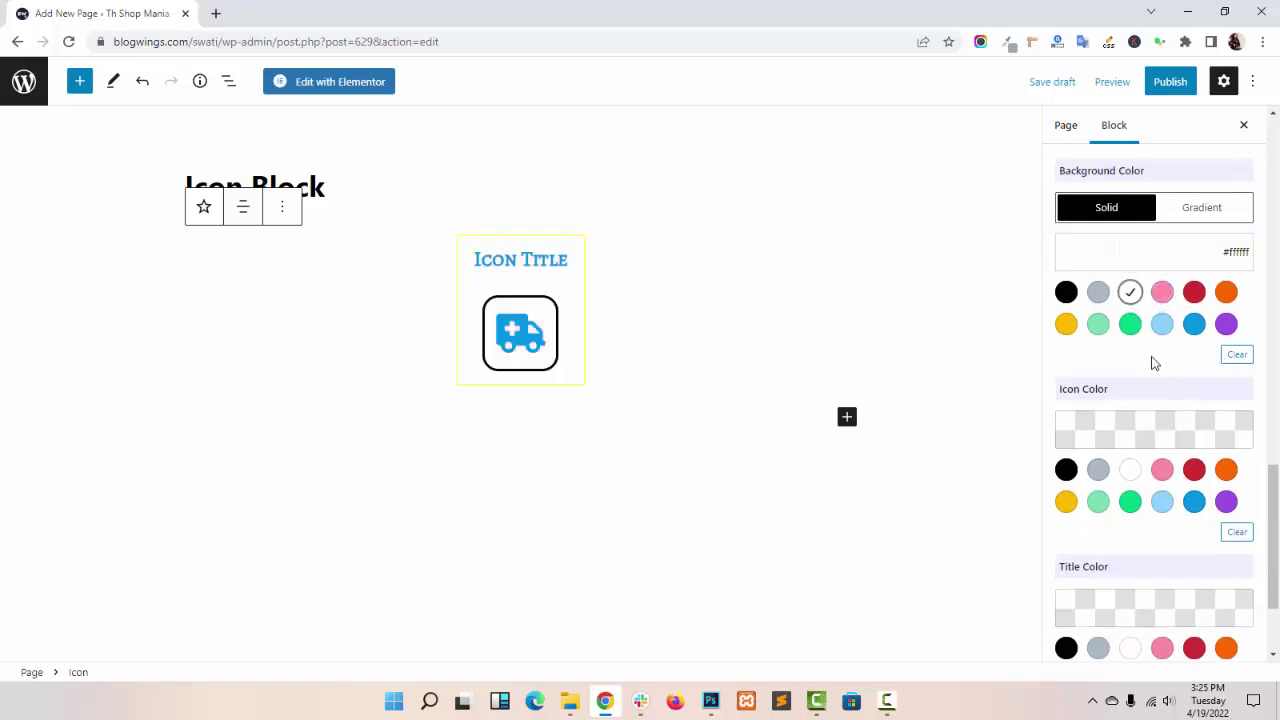
Make the ambulance icon green and the title text black
scroll(1151, 362, "down", 1)
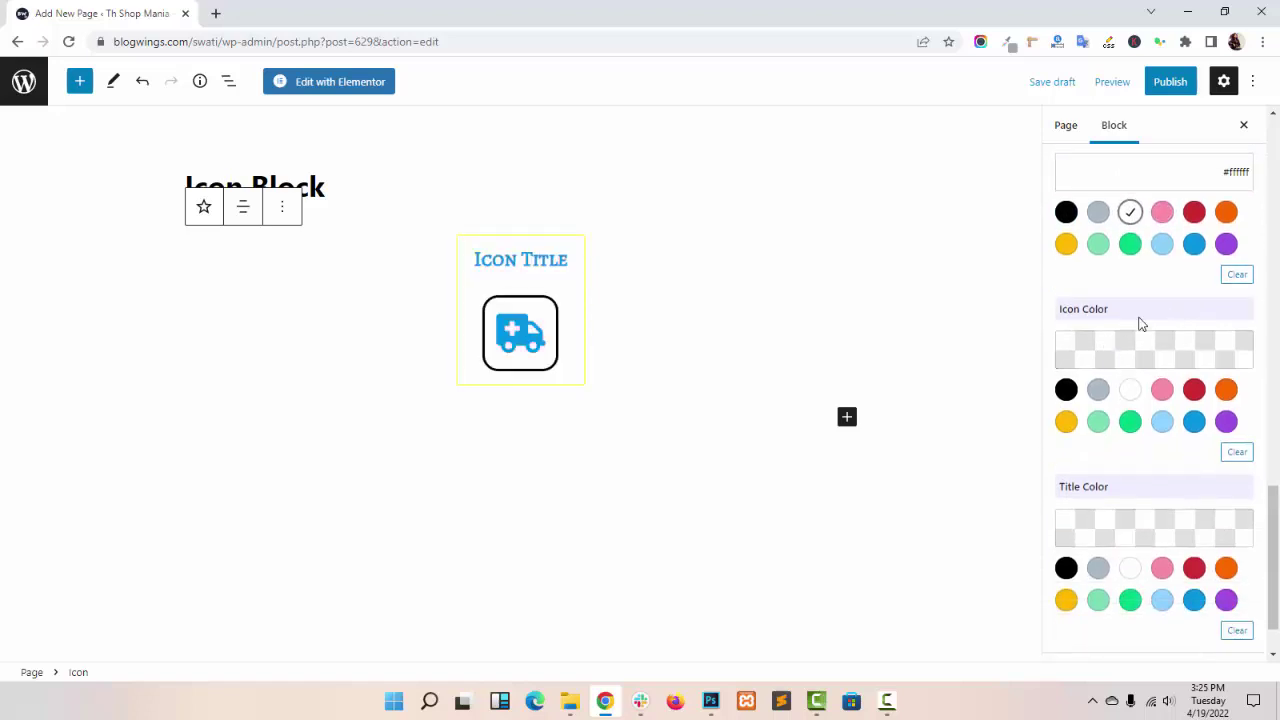
left_click(1098, 421)
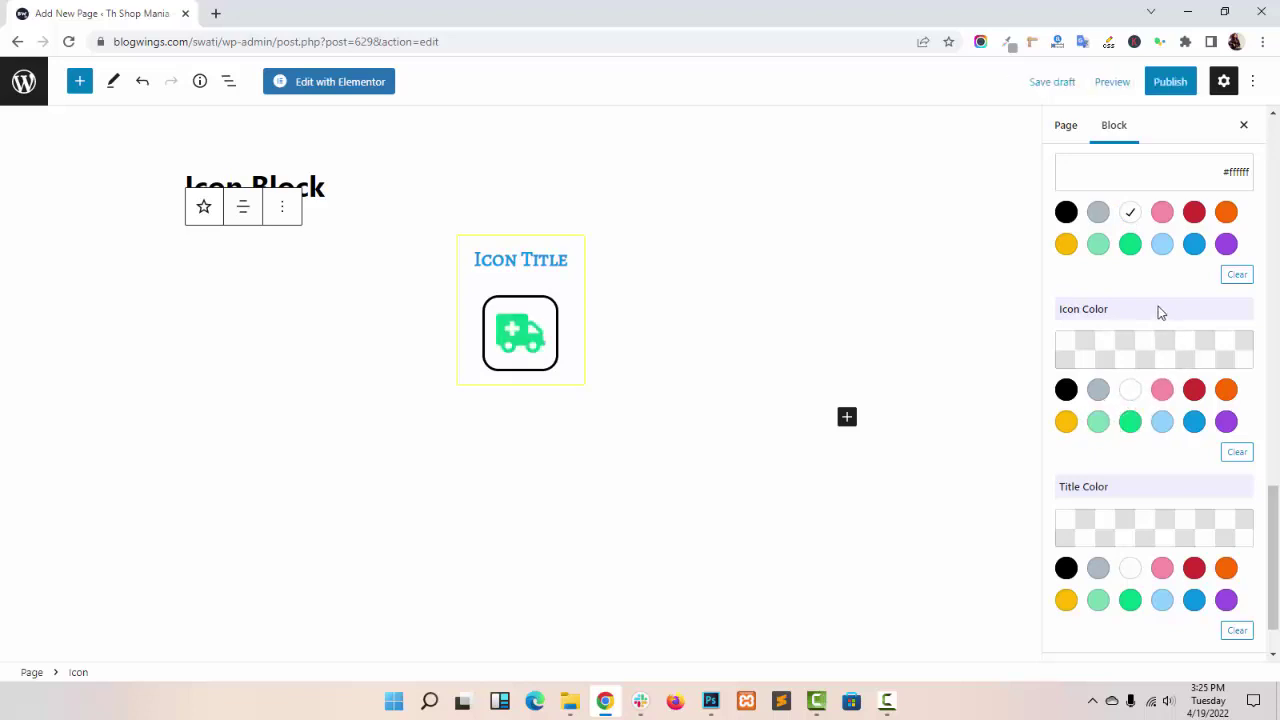
scroll(1148, 420, "down", 1)
scroll(1148, 420, "down", 1)
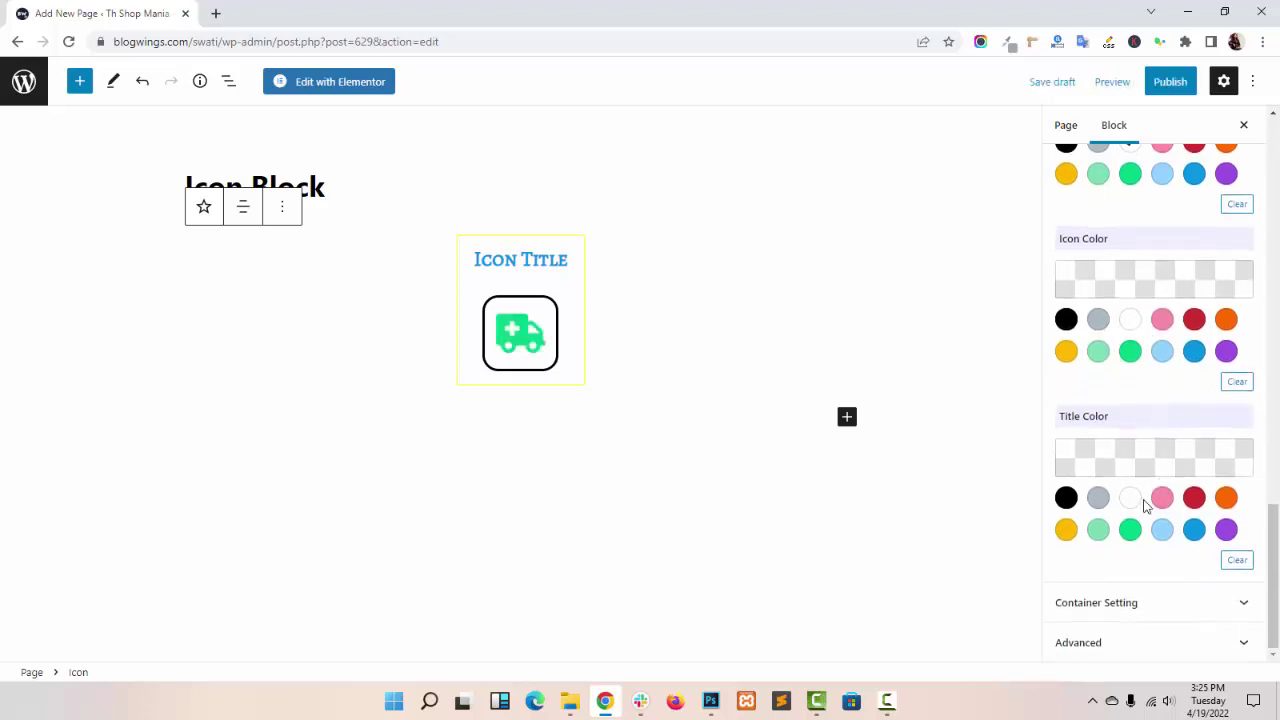
left_click(1066, 497)
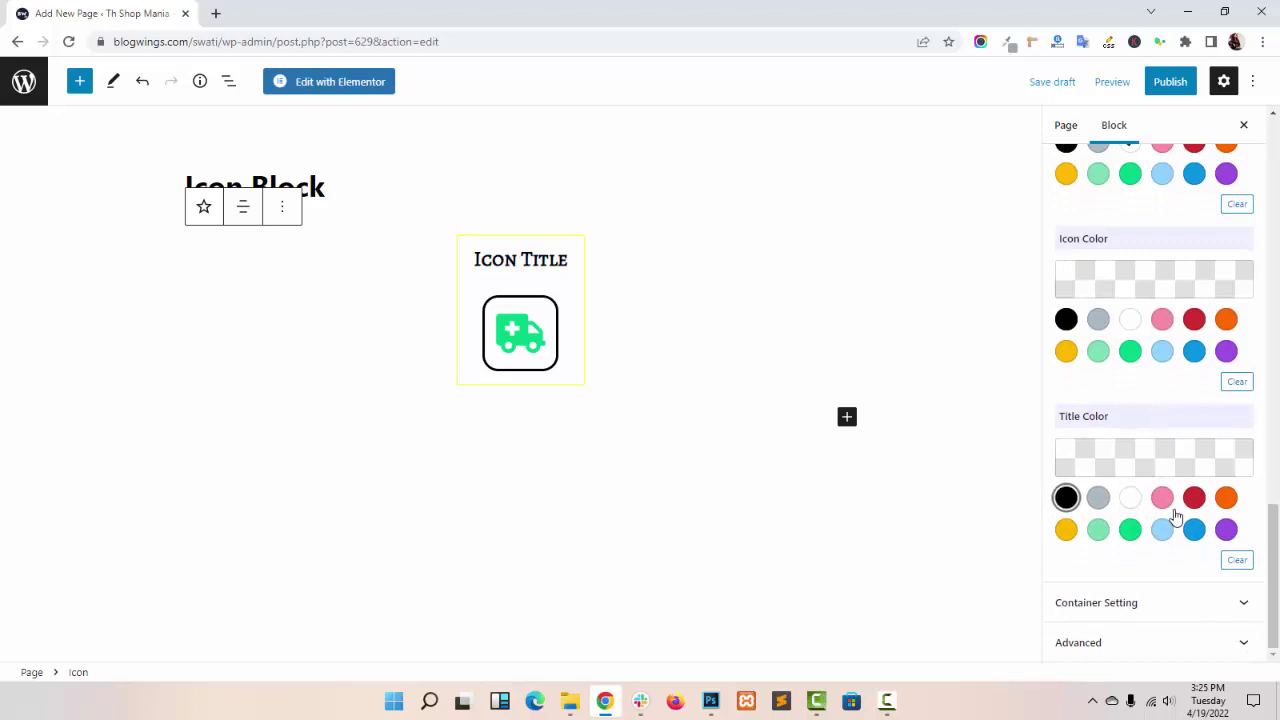
left_click(1180, 600)
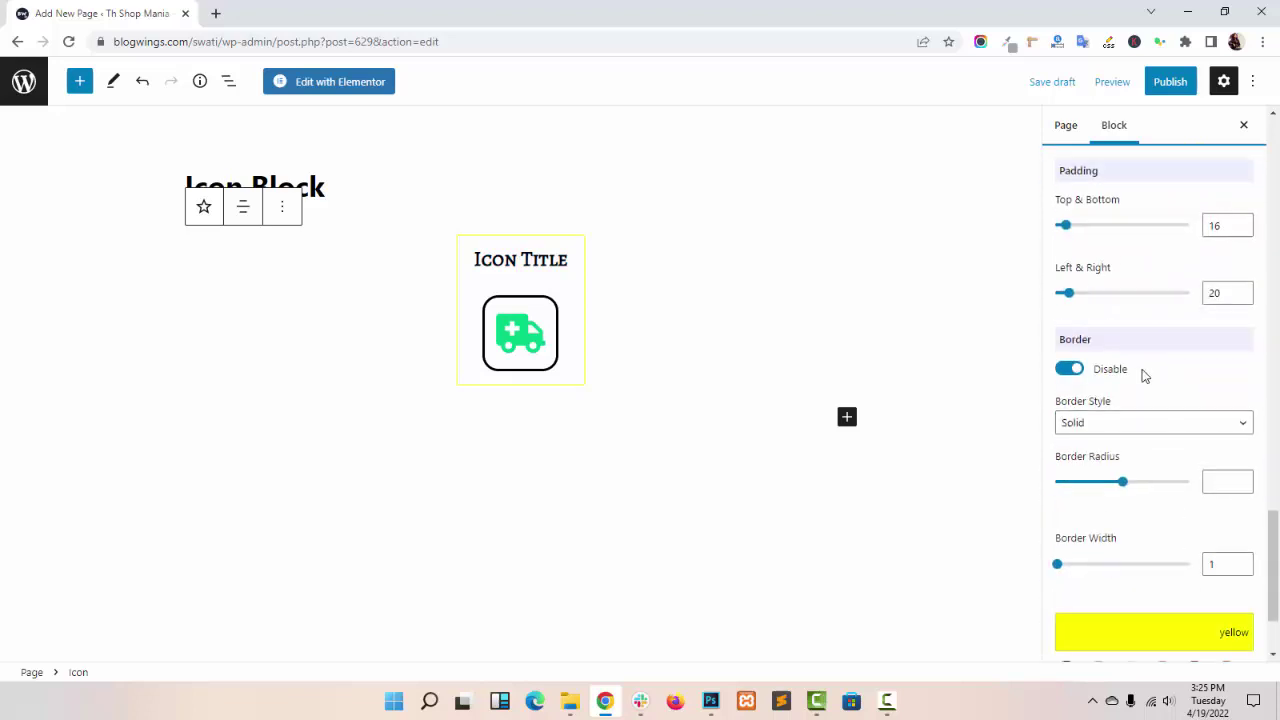
Set container padding to 29 top/bottom and 45 left/right
scroll(1180, 289, "up", 1)
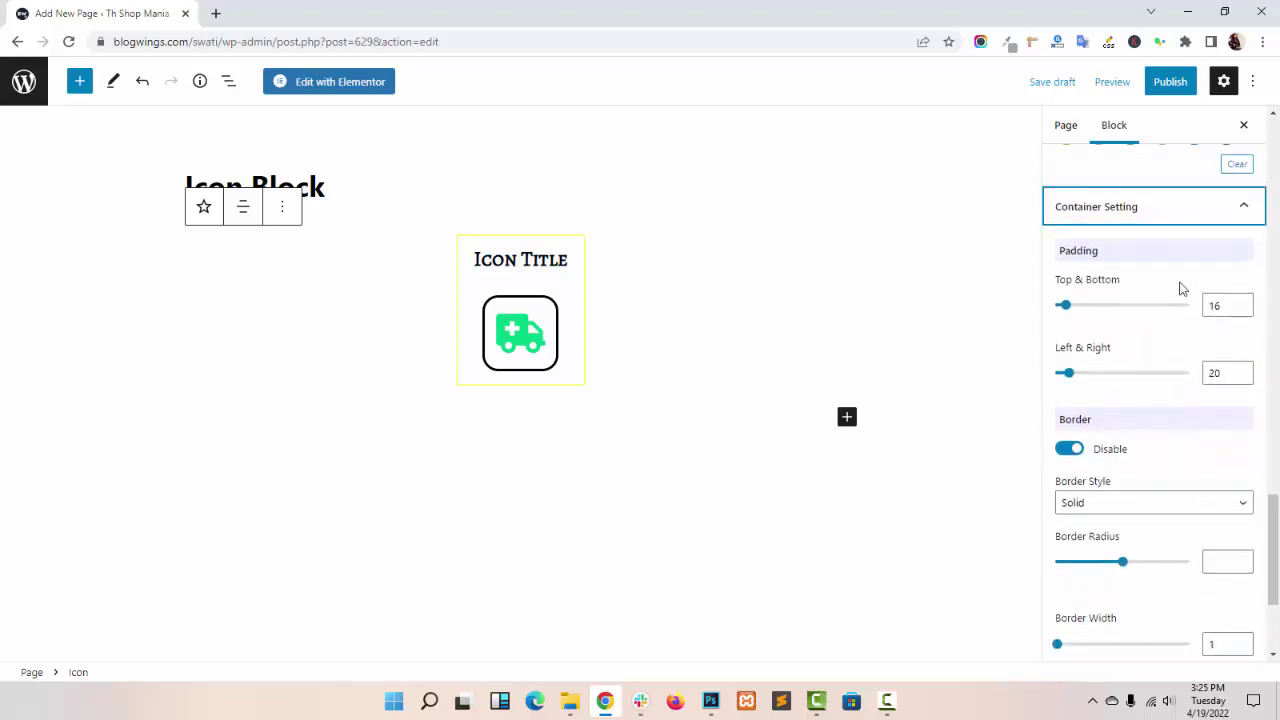
left_click_drag(1065, 305, 1074, 303)
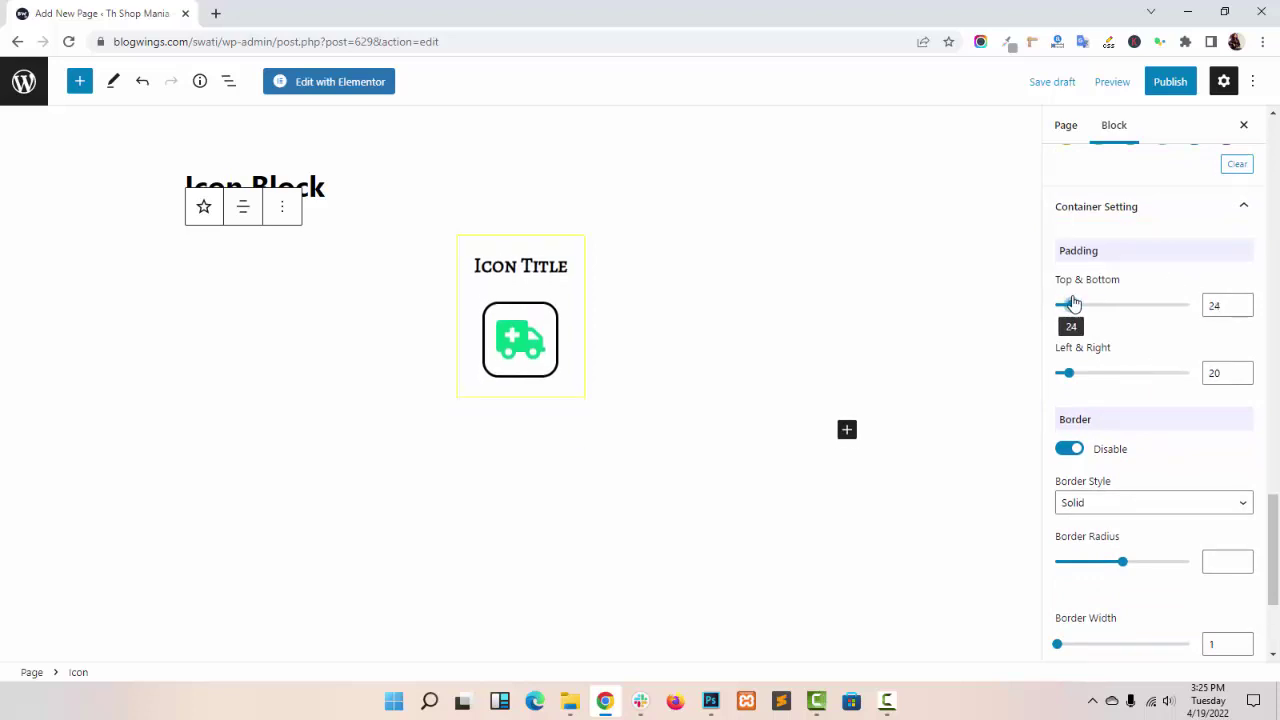
left_click_drag(1073, 303, 1075, 304)
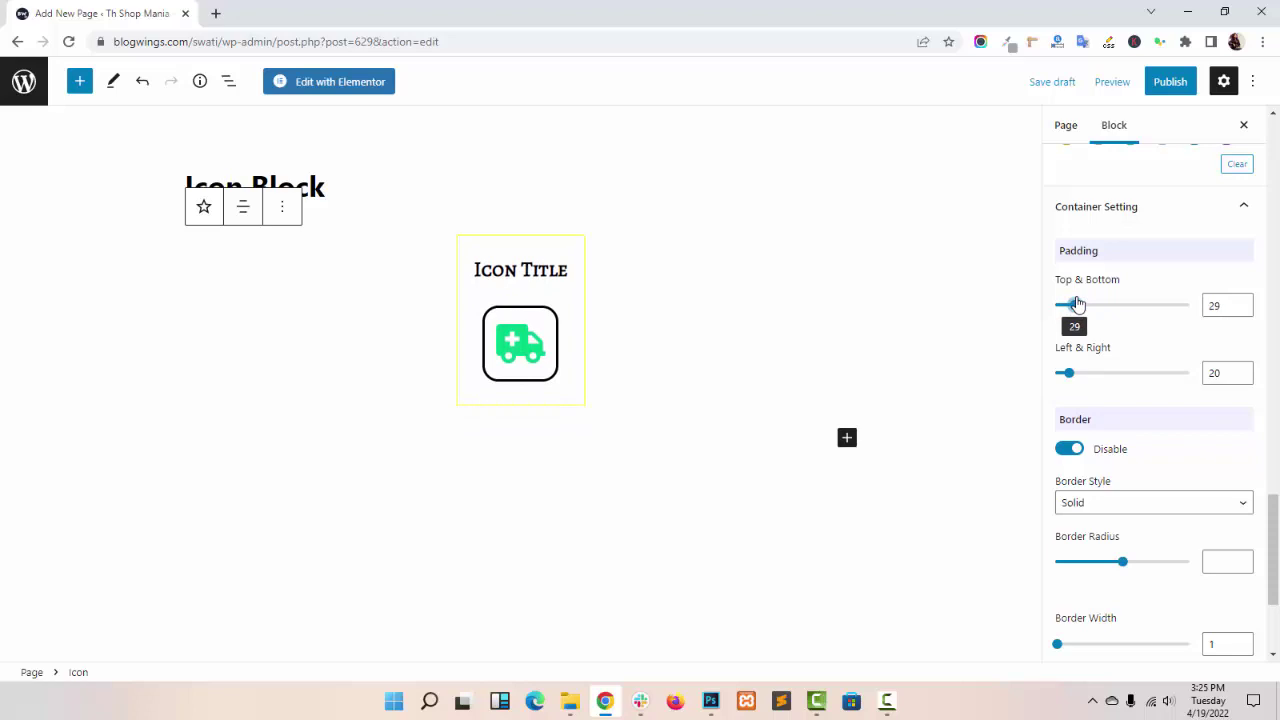
left_click_drag(1069, 373, 1084, 370)
Give the container a solid blue #0003ff border instead of yellow
scroll(1123, 394, "down", 2)
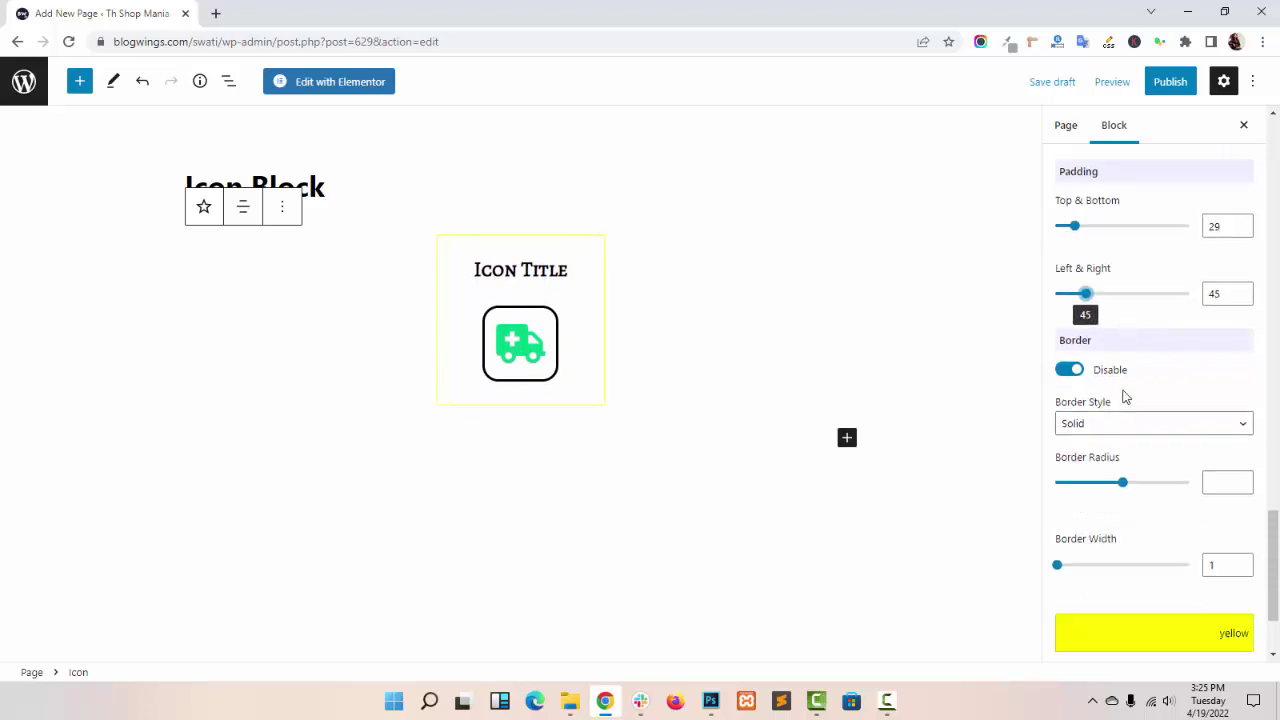
left_click(1069, 233)
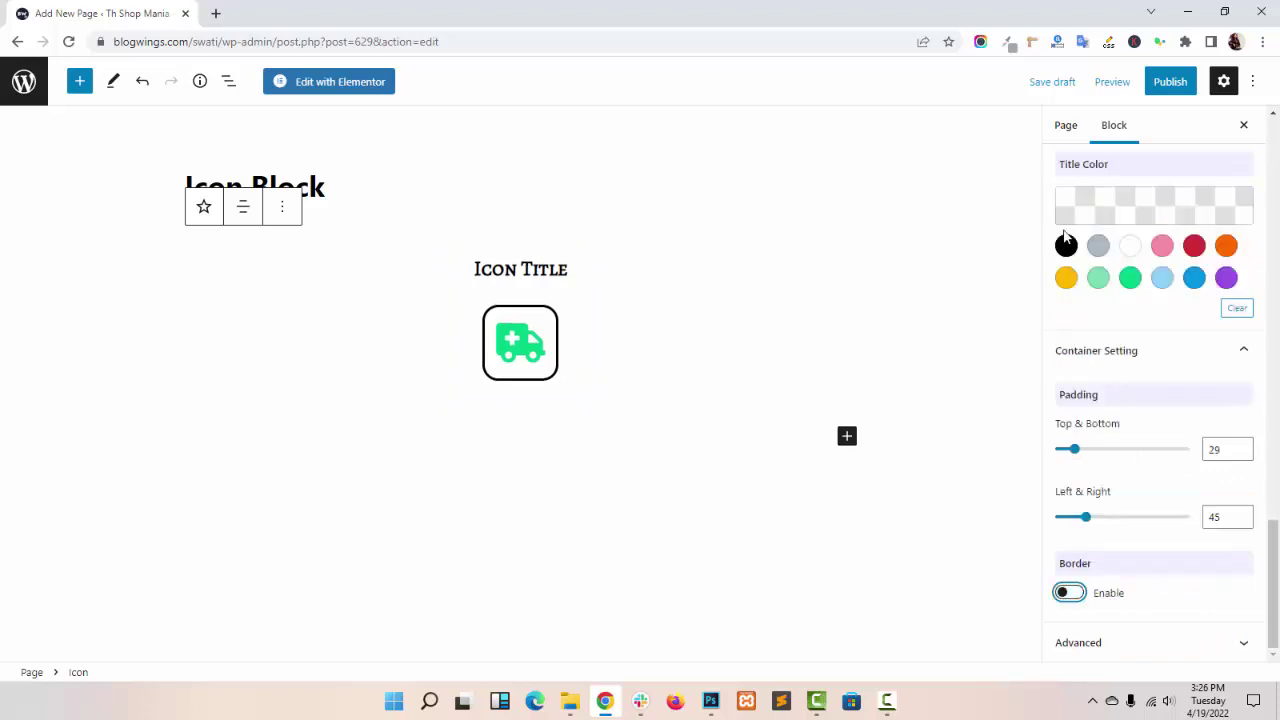
left_click(1075, 594)
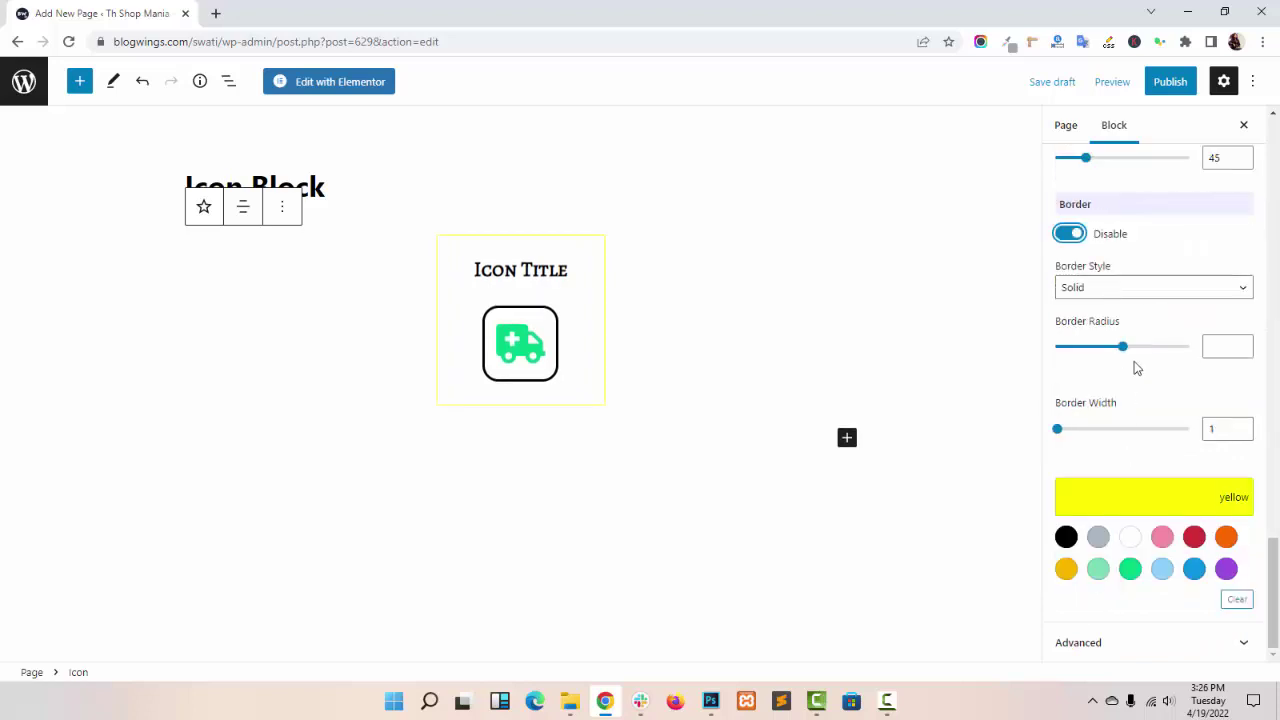
left_click(1132, 291)
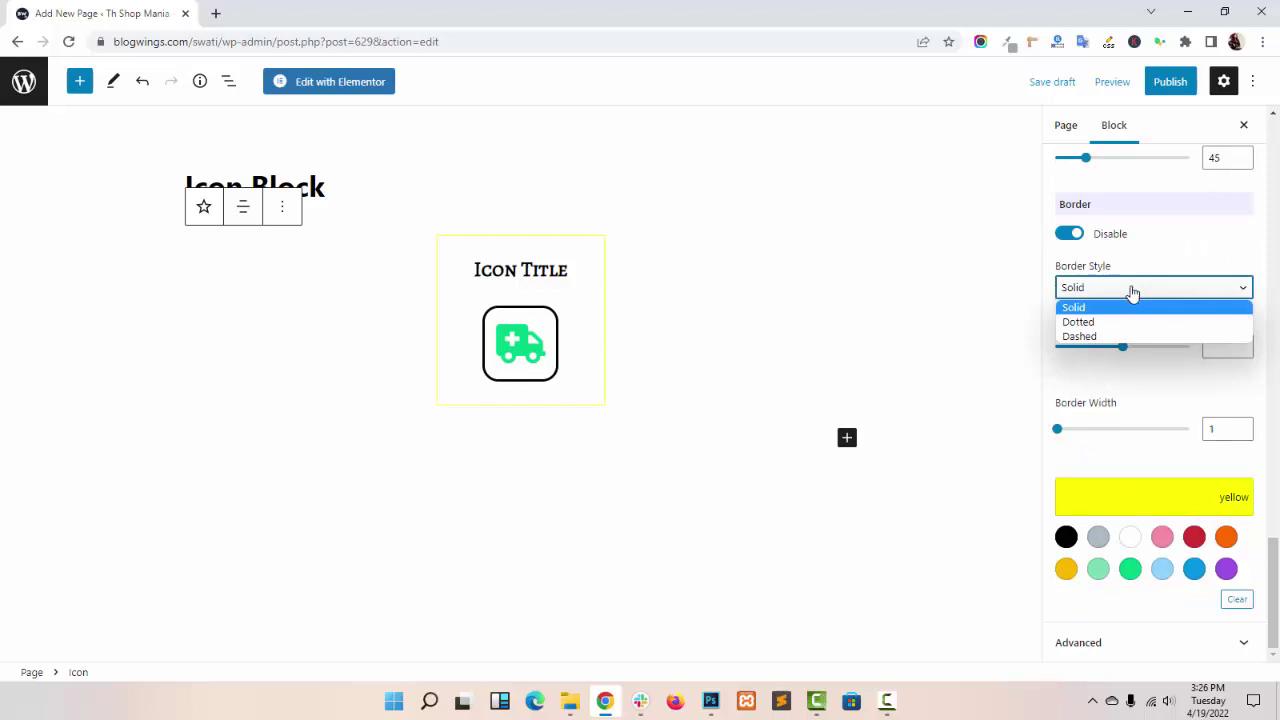
left_click(1134, 322)
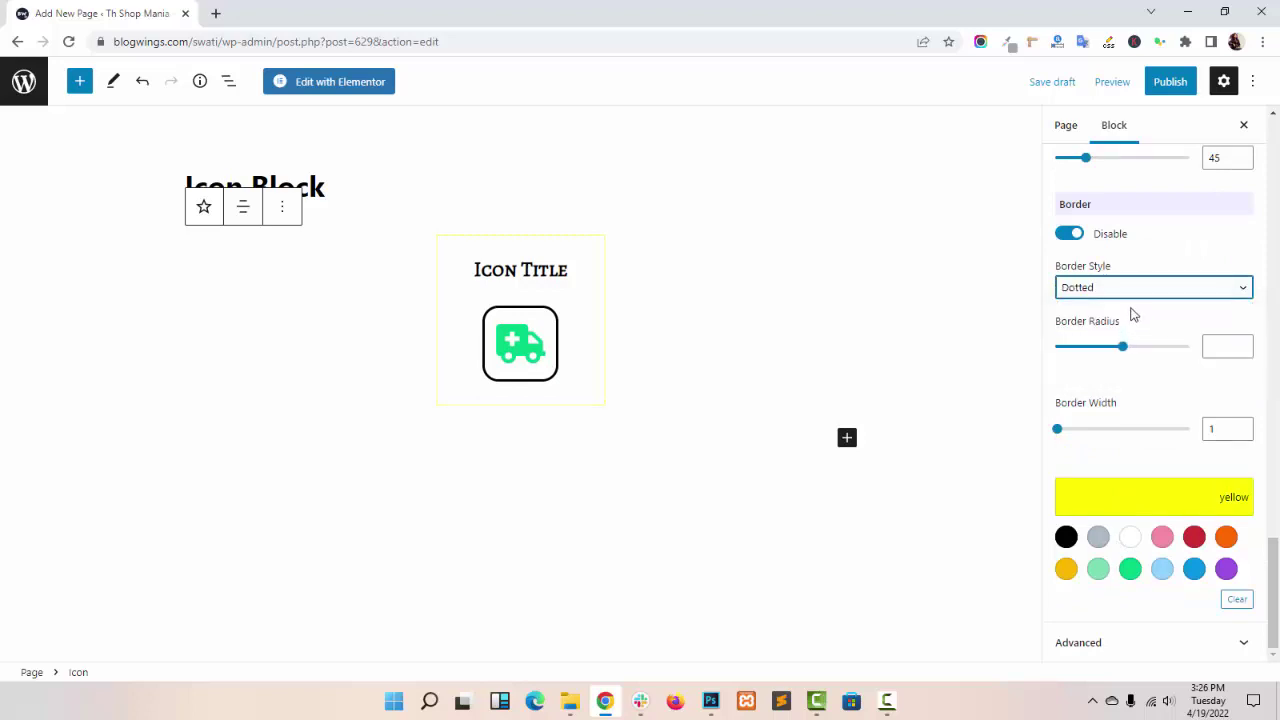
left_click(1126, 292)
left_click(1150, 500)
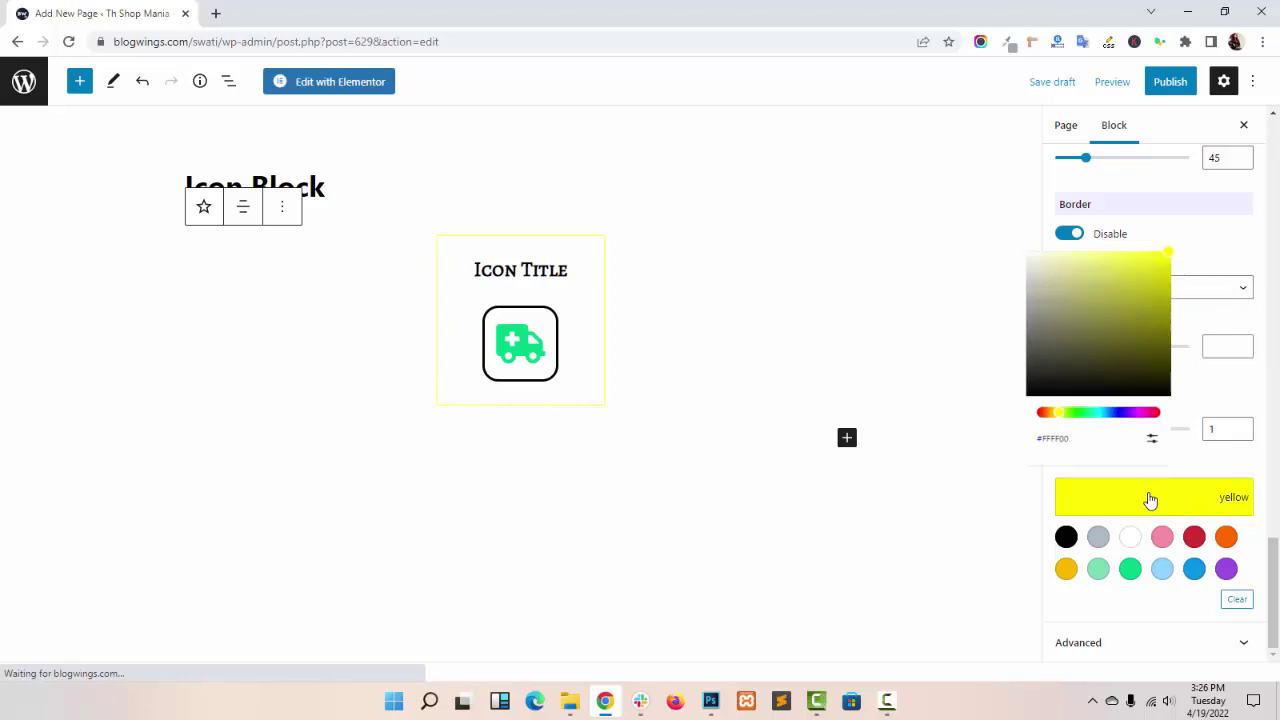
left_click_drag(1070, 406, 1113, 408)
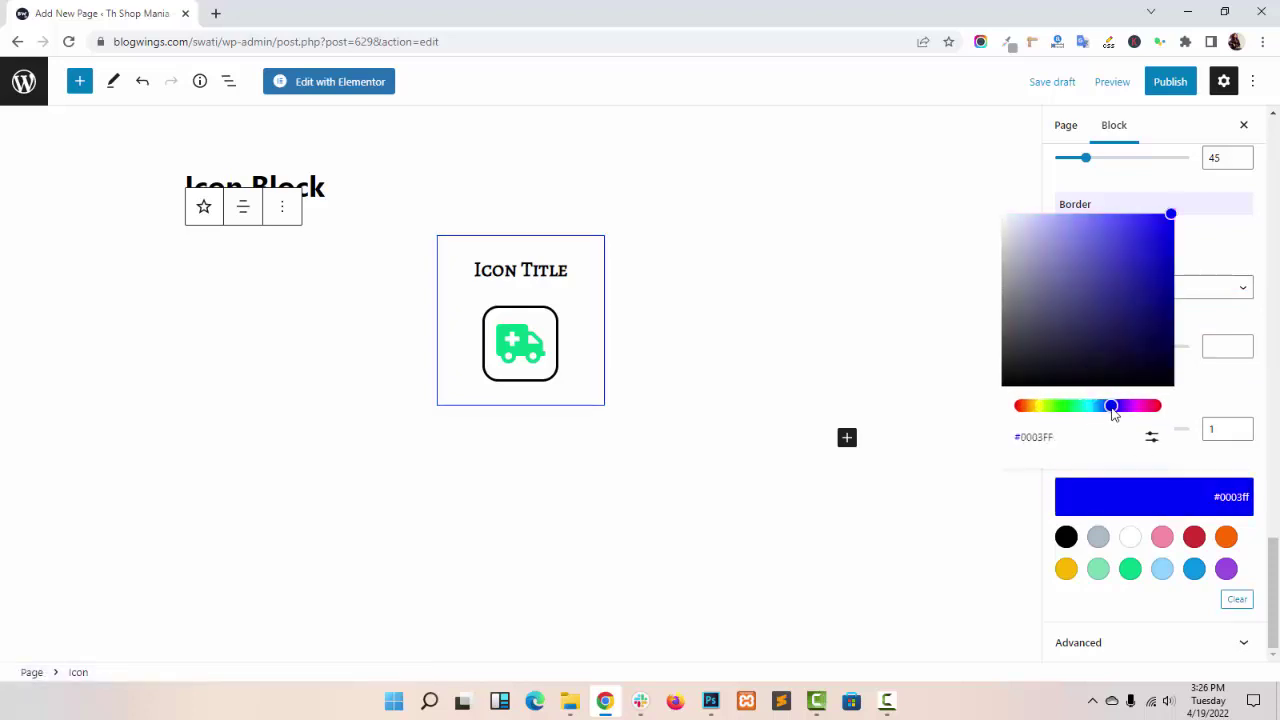
left_click(1219, 255)
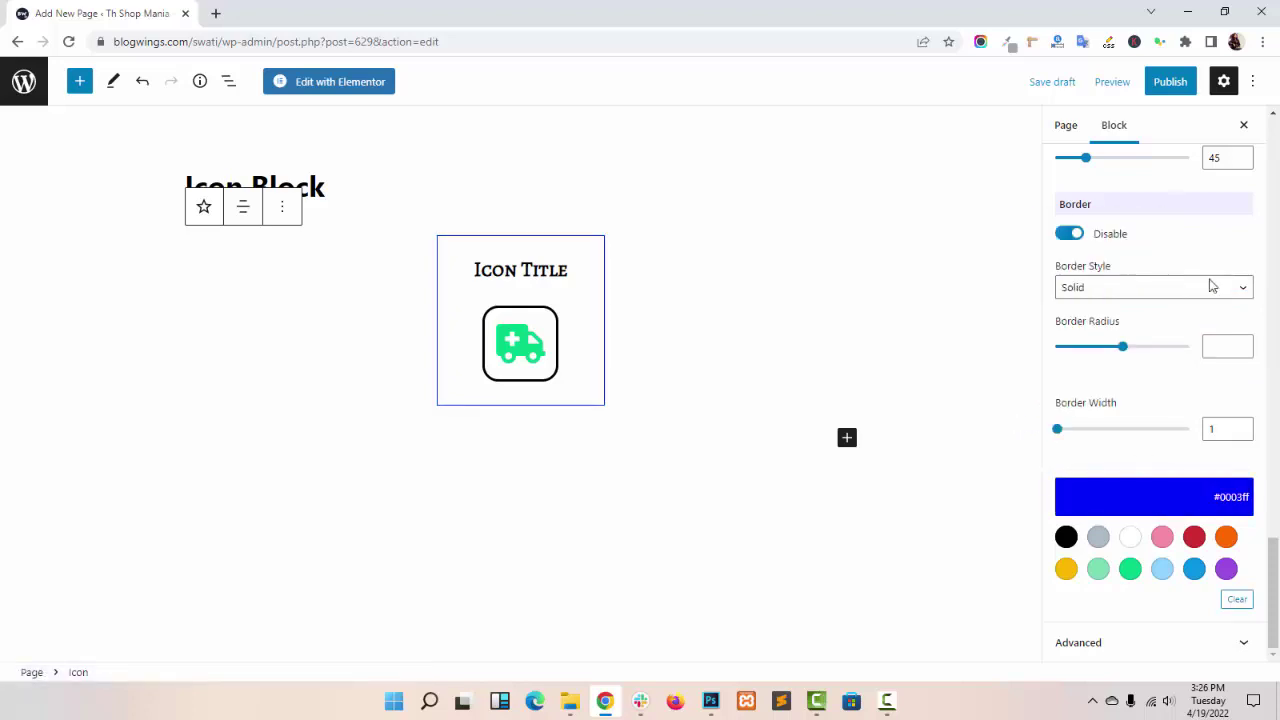
left_click(1163, 640)
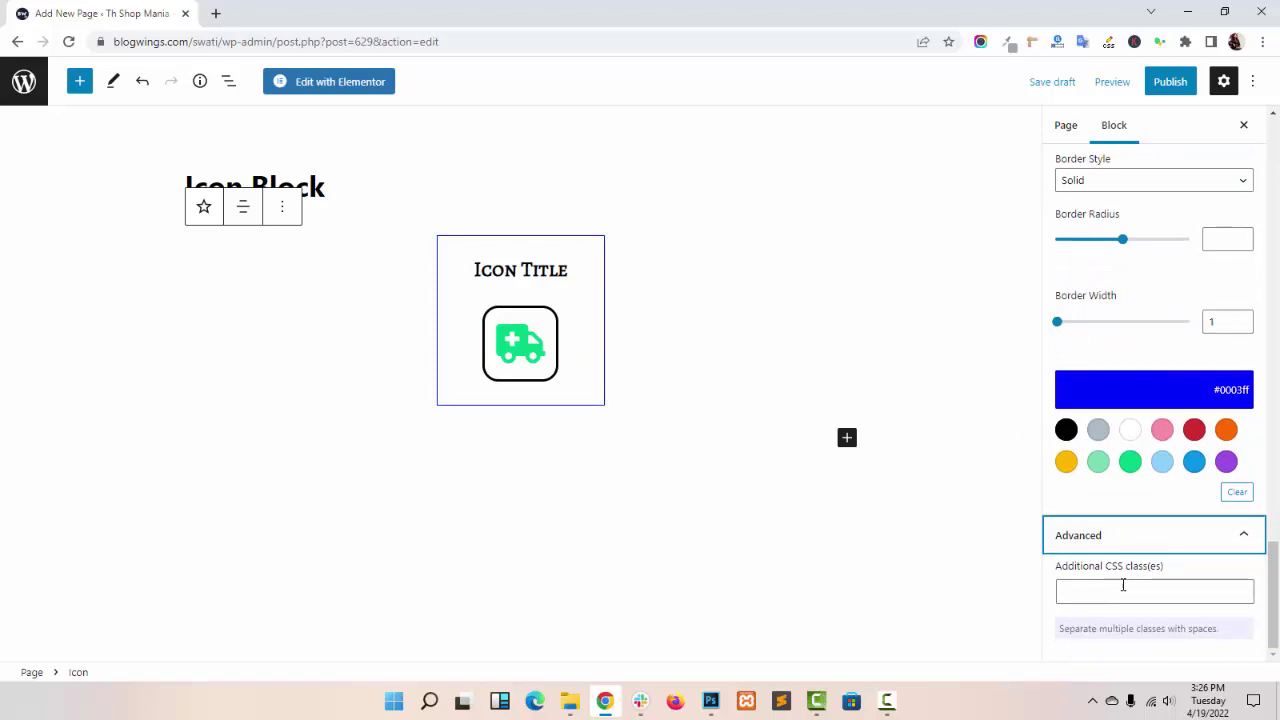
scroll(1123, 580, "up", 5)
scroll(1125, 570, "up", 5)
scroll(1130, 568, "up", 5)
scroll(1133, 566, "up", 5)
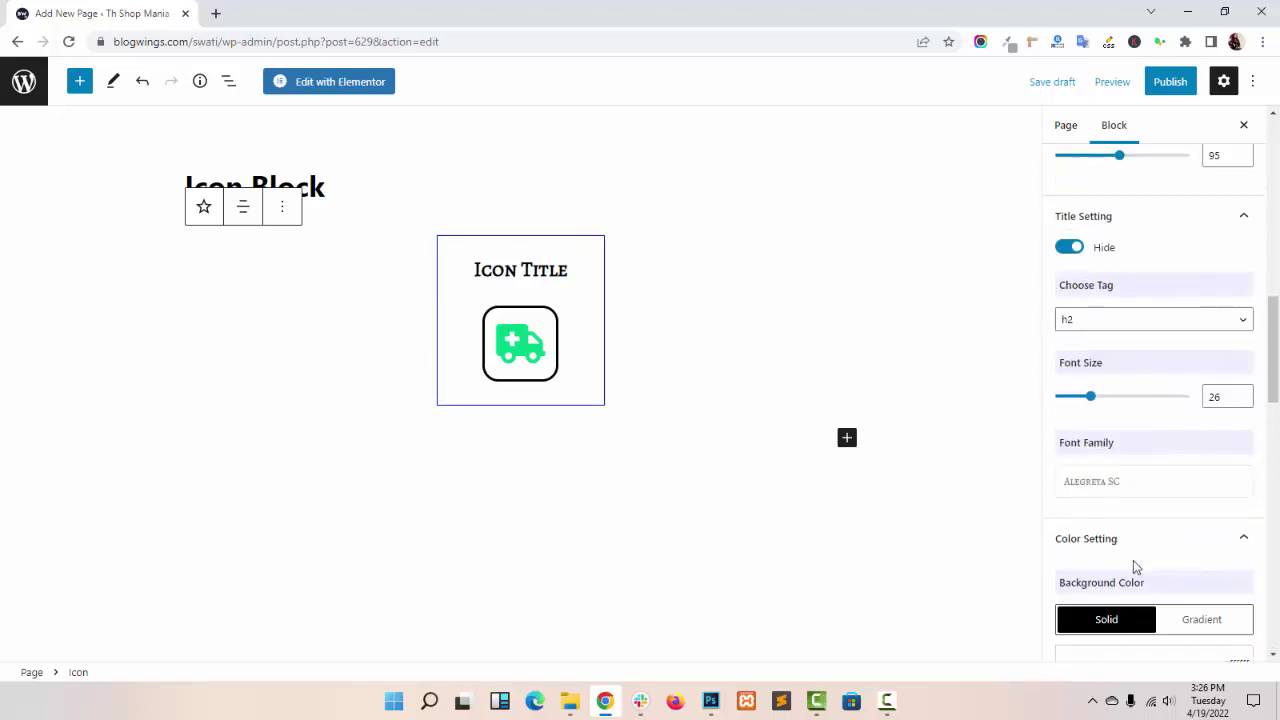
scroll(1133, 562, "up", 5)
scroll(1140, 565, "up", 3)
scroll(1147, 563, "up", 2)
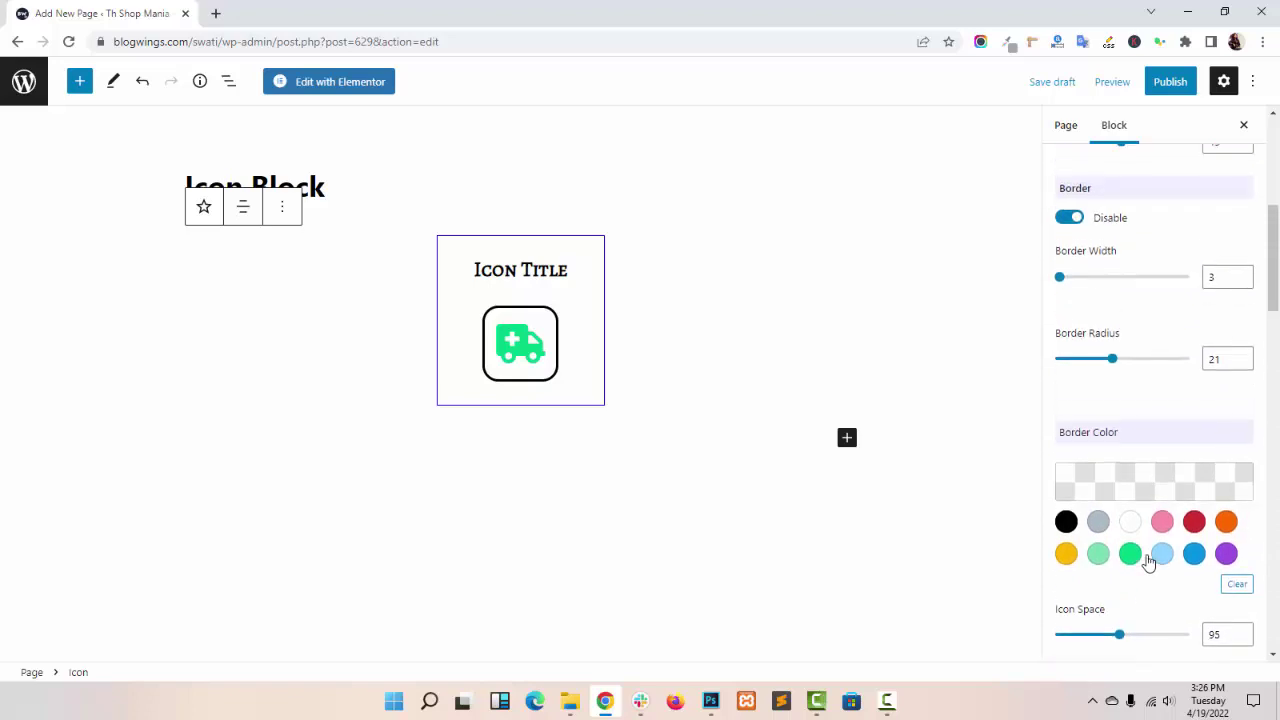
scroll(1148, 563, "up", 1)
scroll(1148, 563, "up", 1)
scroll(1149, 562, "up", 2)
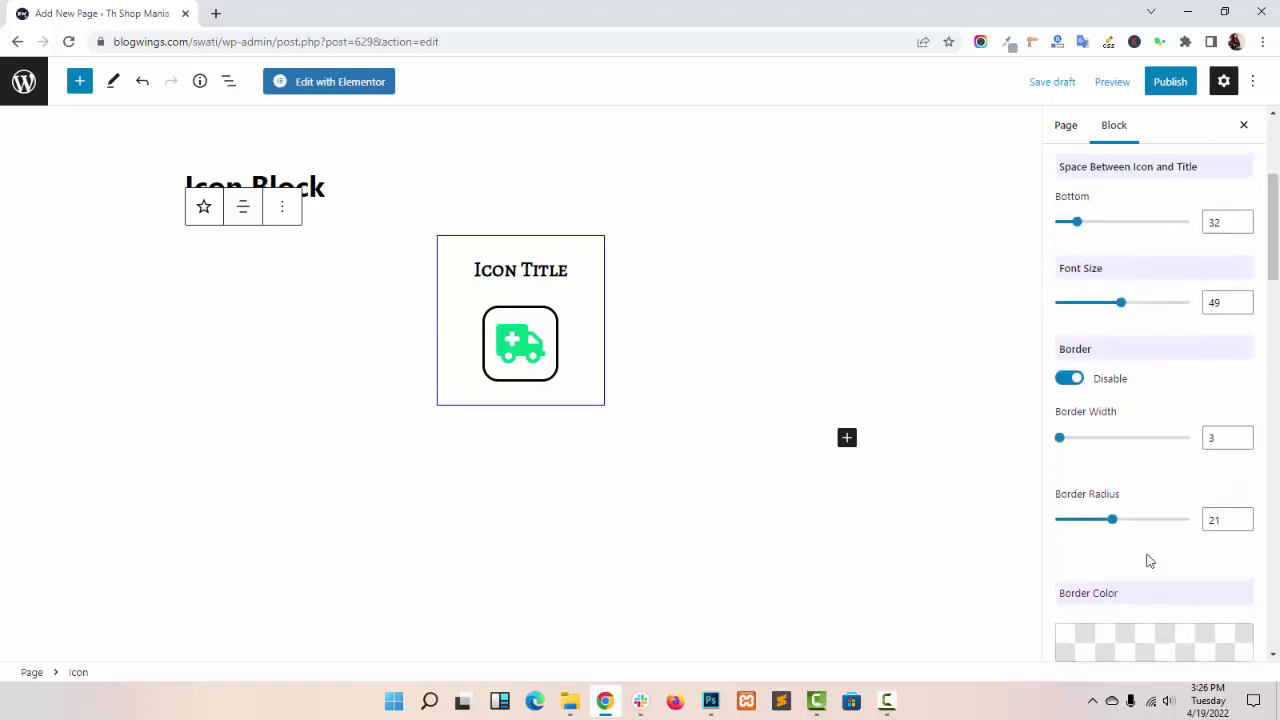
scroll(1148, 561, "up", 1)
scroll(1148, 561, "up", 2)
scroll(1148, 561, "up", 1)
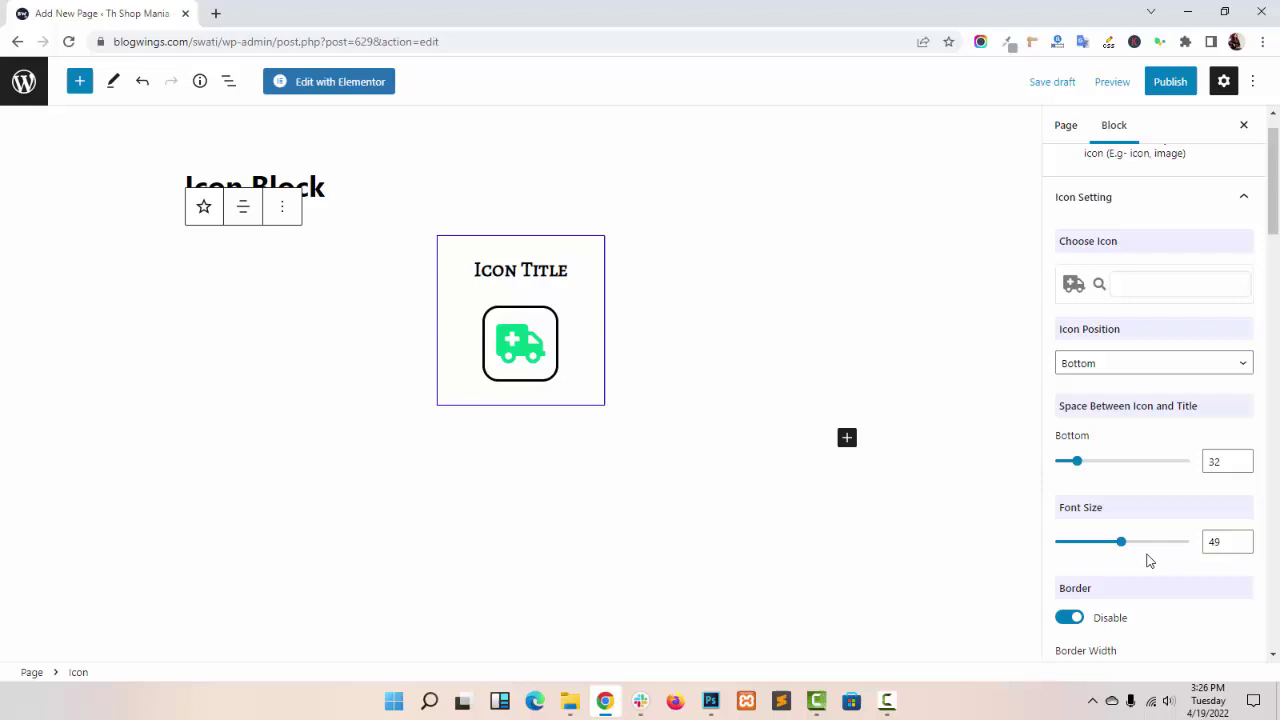
scroll(1164, 498, "up", 1)
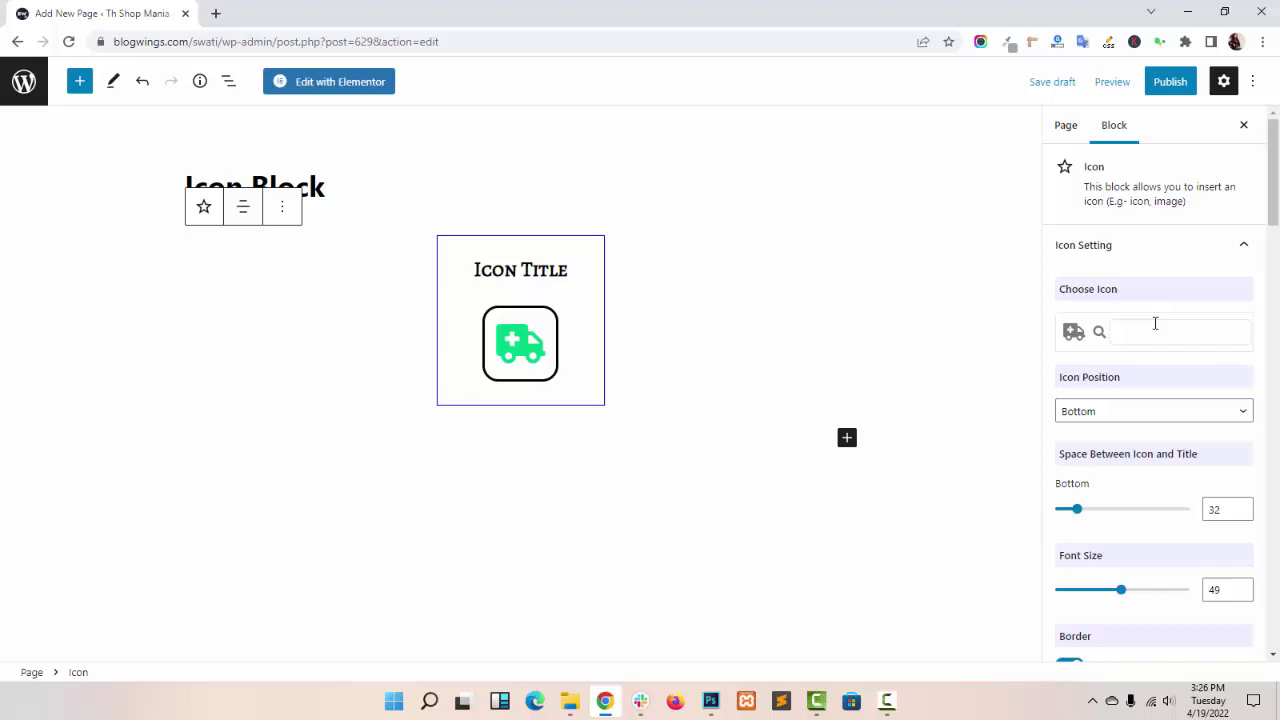
Publish the 'Icon Block' page and view it live
left_click(1166, 86)
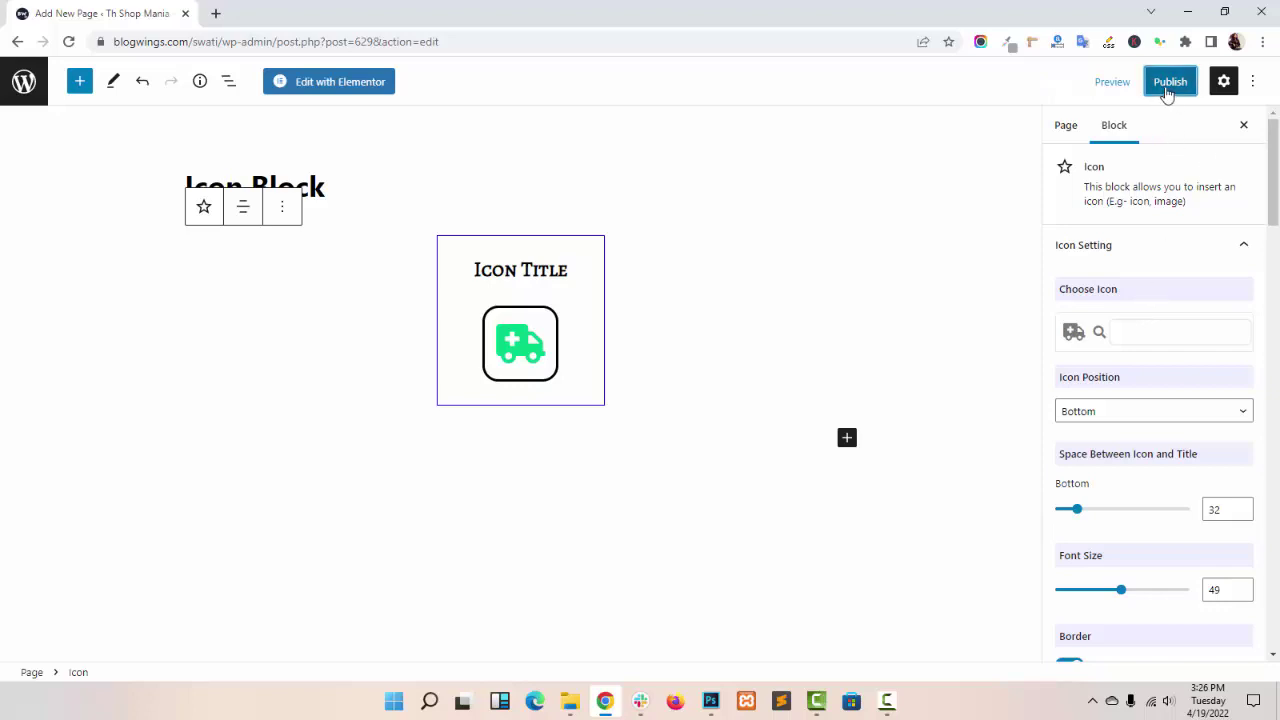
left_click(1142, 88)
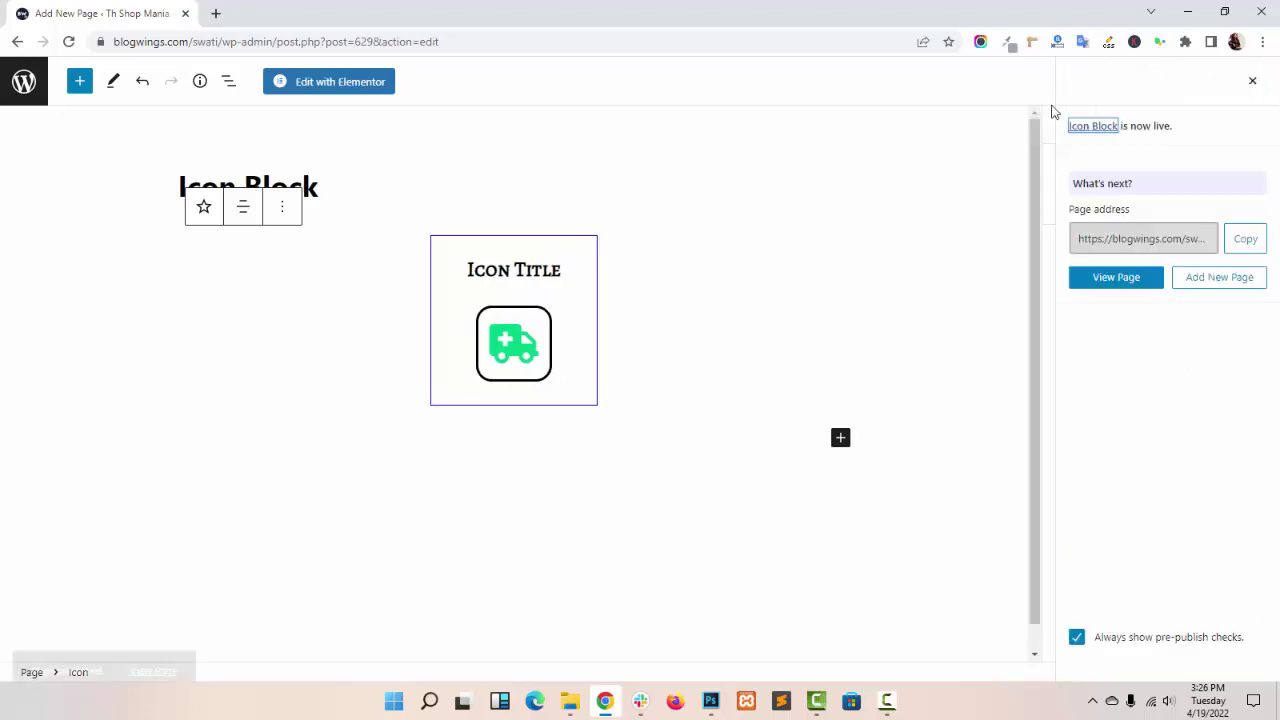
left_click(1116, 280)
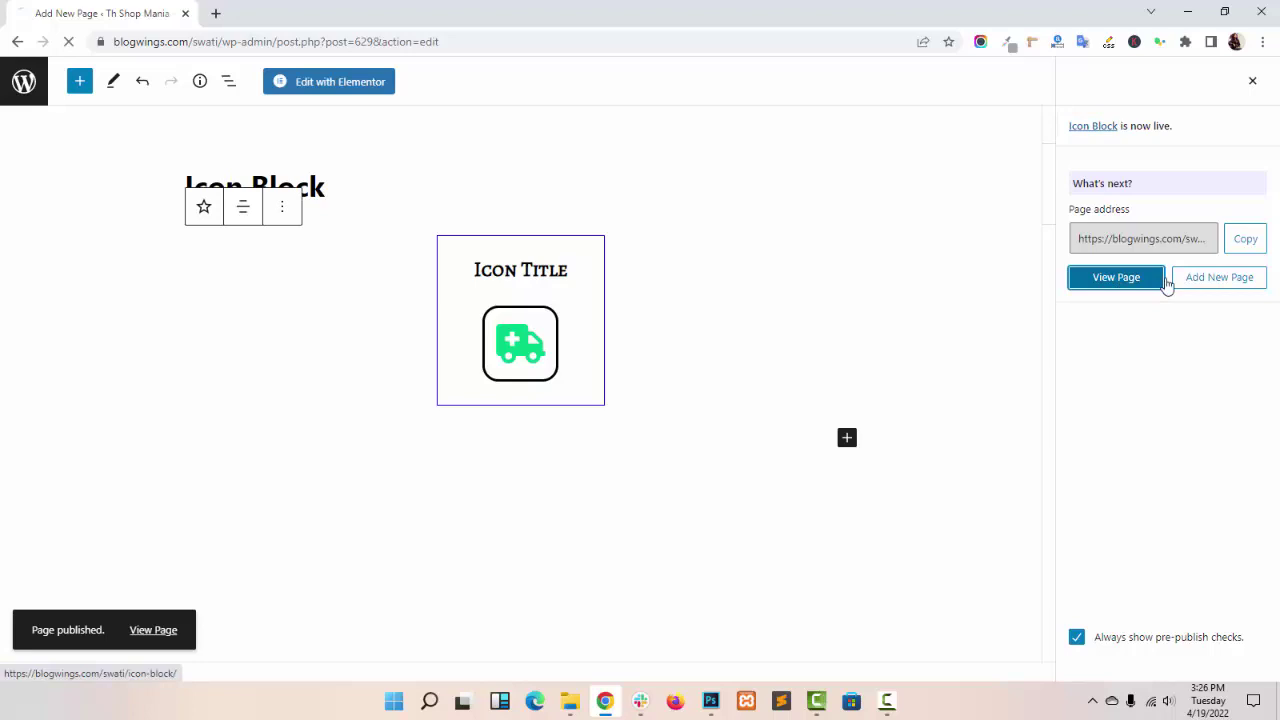